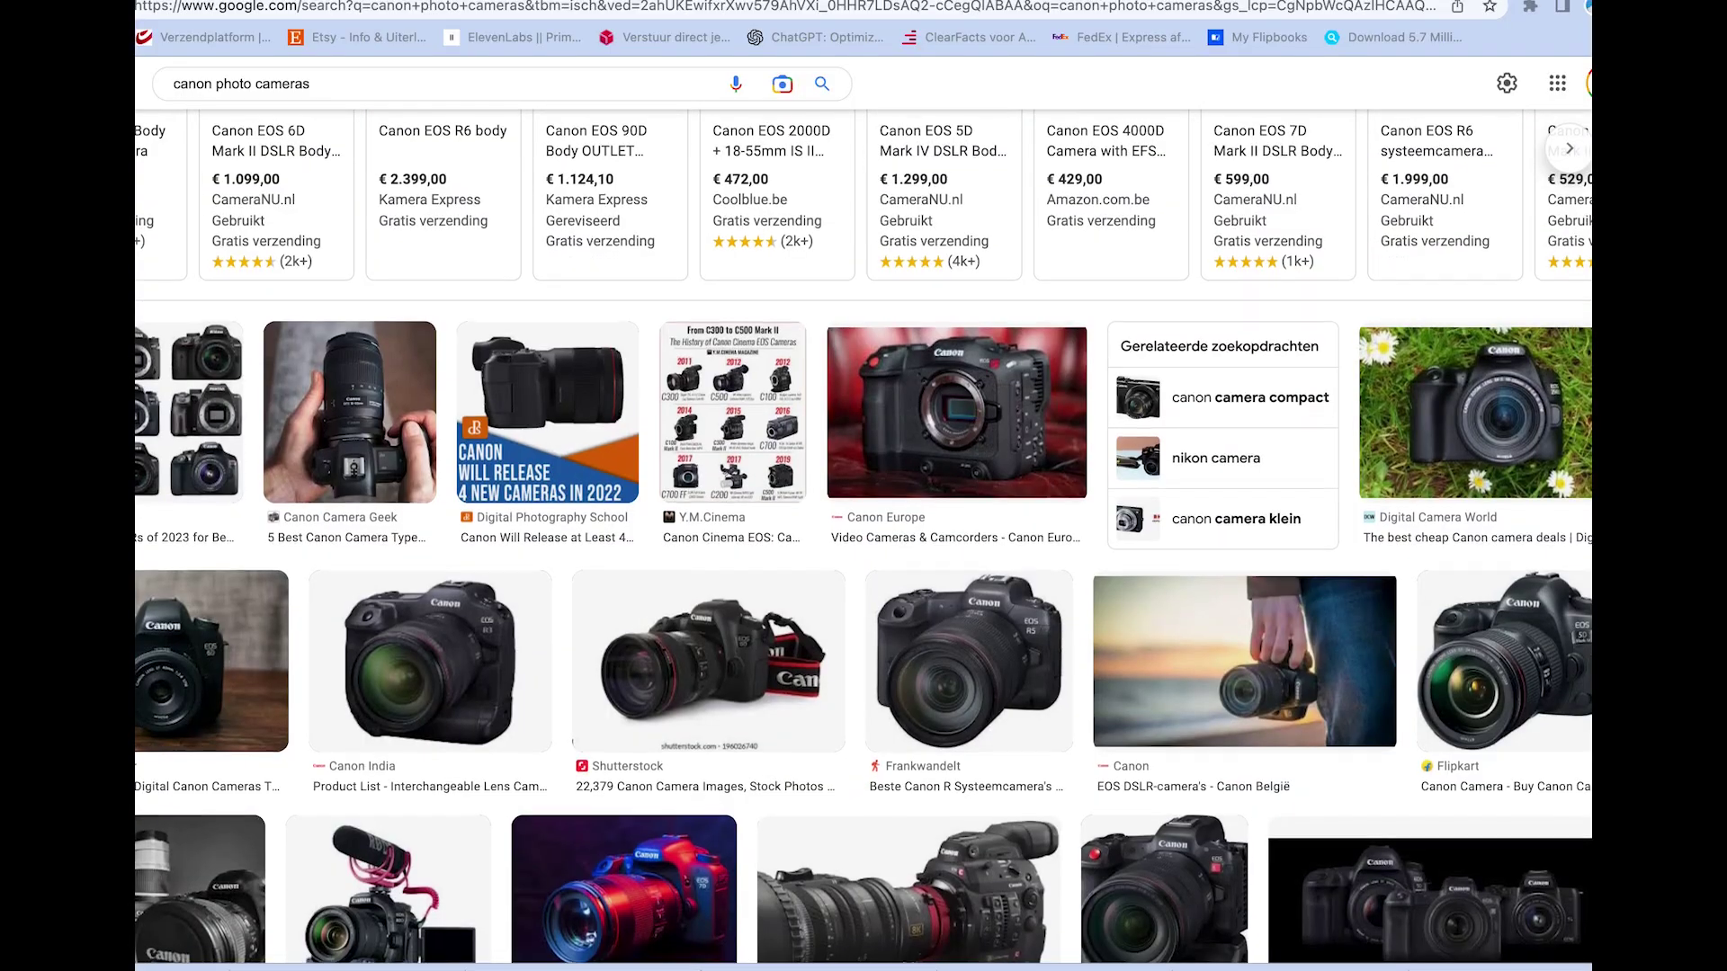
Scroll down the Canon camera image results and the studio flash product page in Chrome.
scroll(864, 539, down, 3)
scroll(863, 540, down, 4)
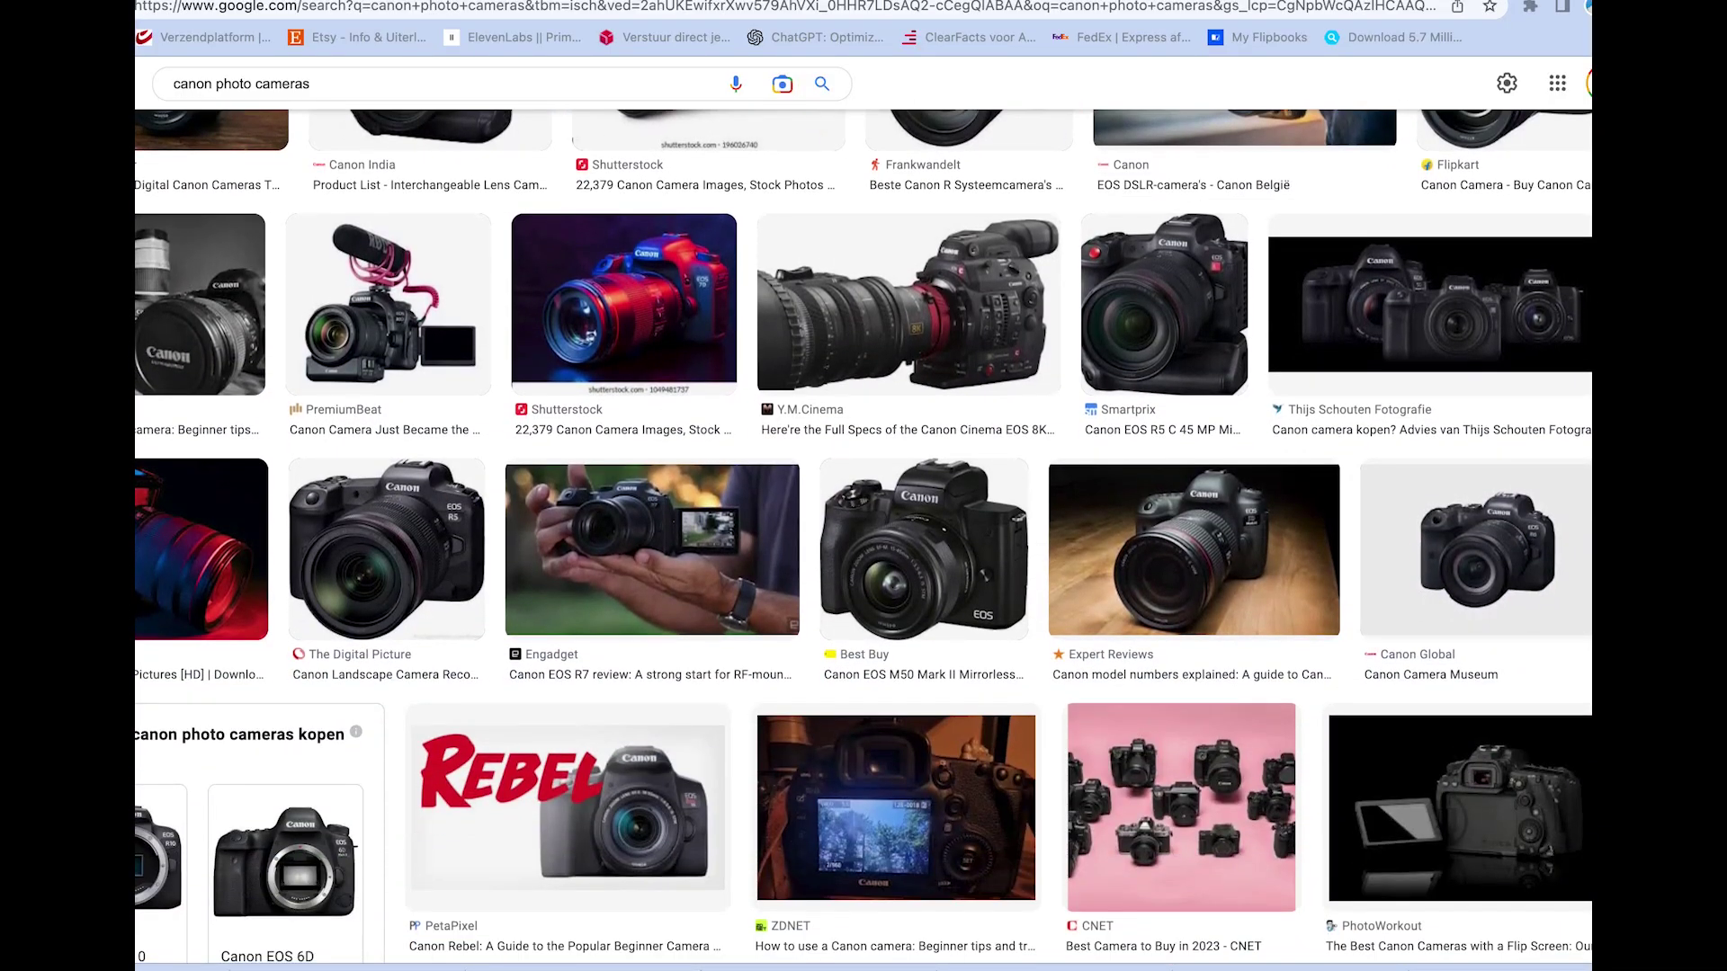
scroll(863, 540, down, 6)
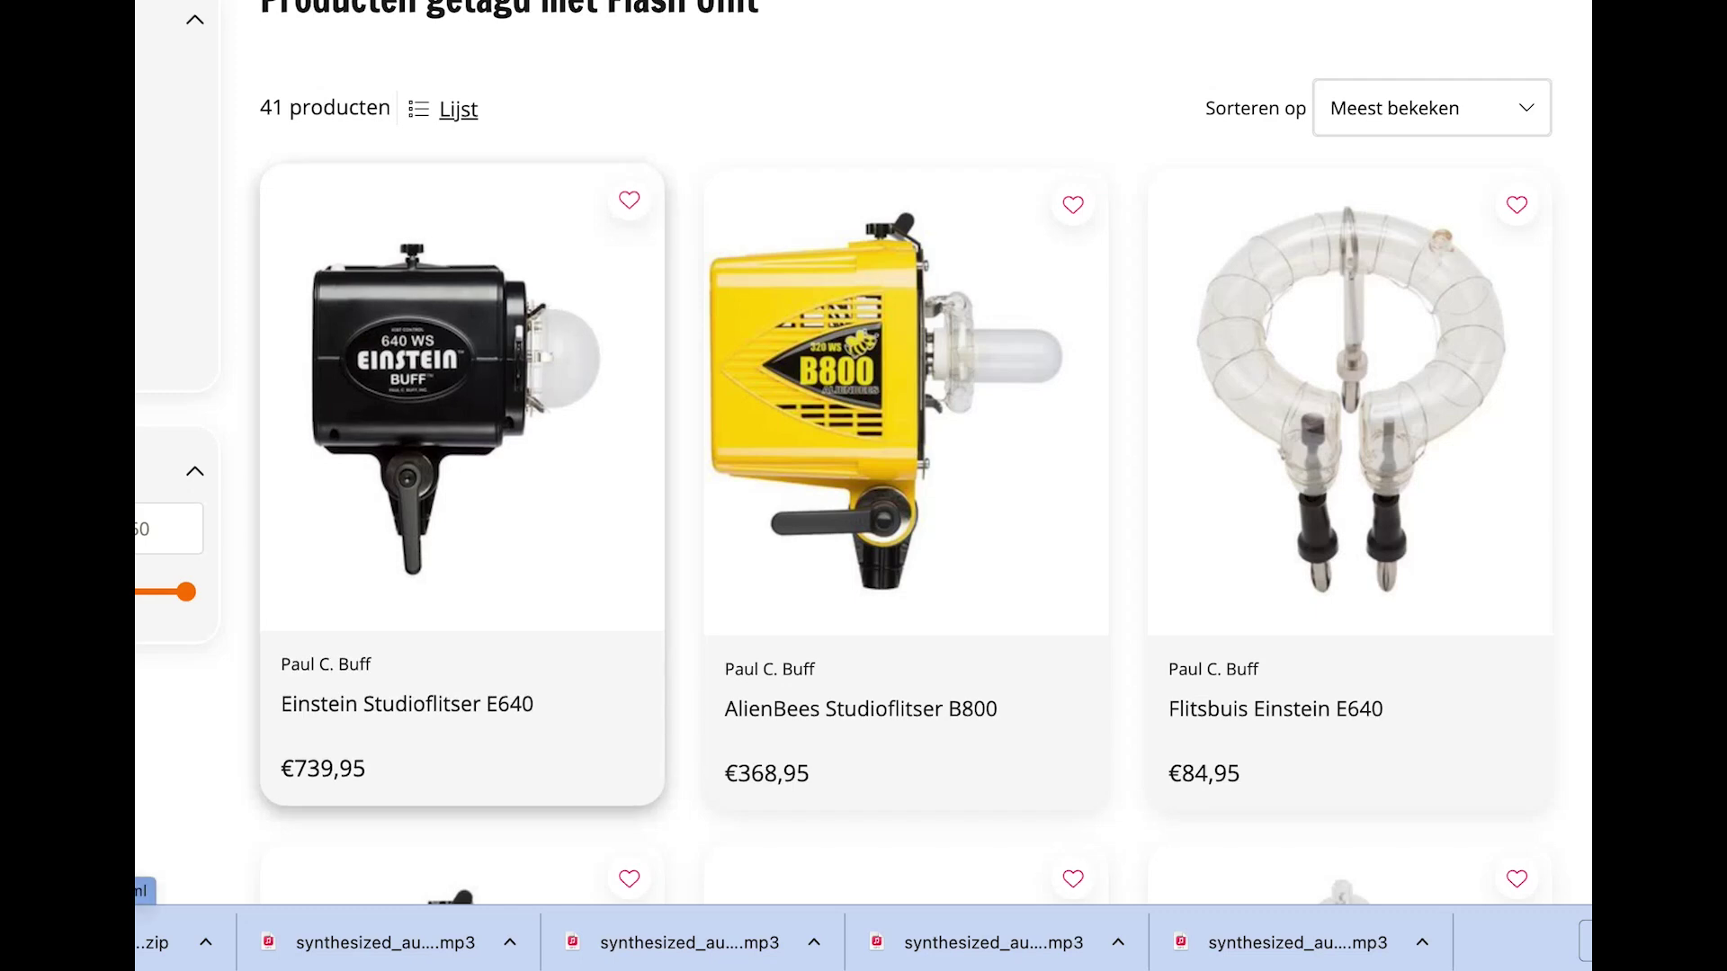
scroll(863, 486, down, 1)
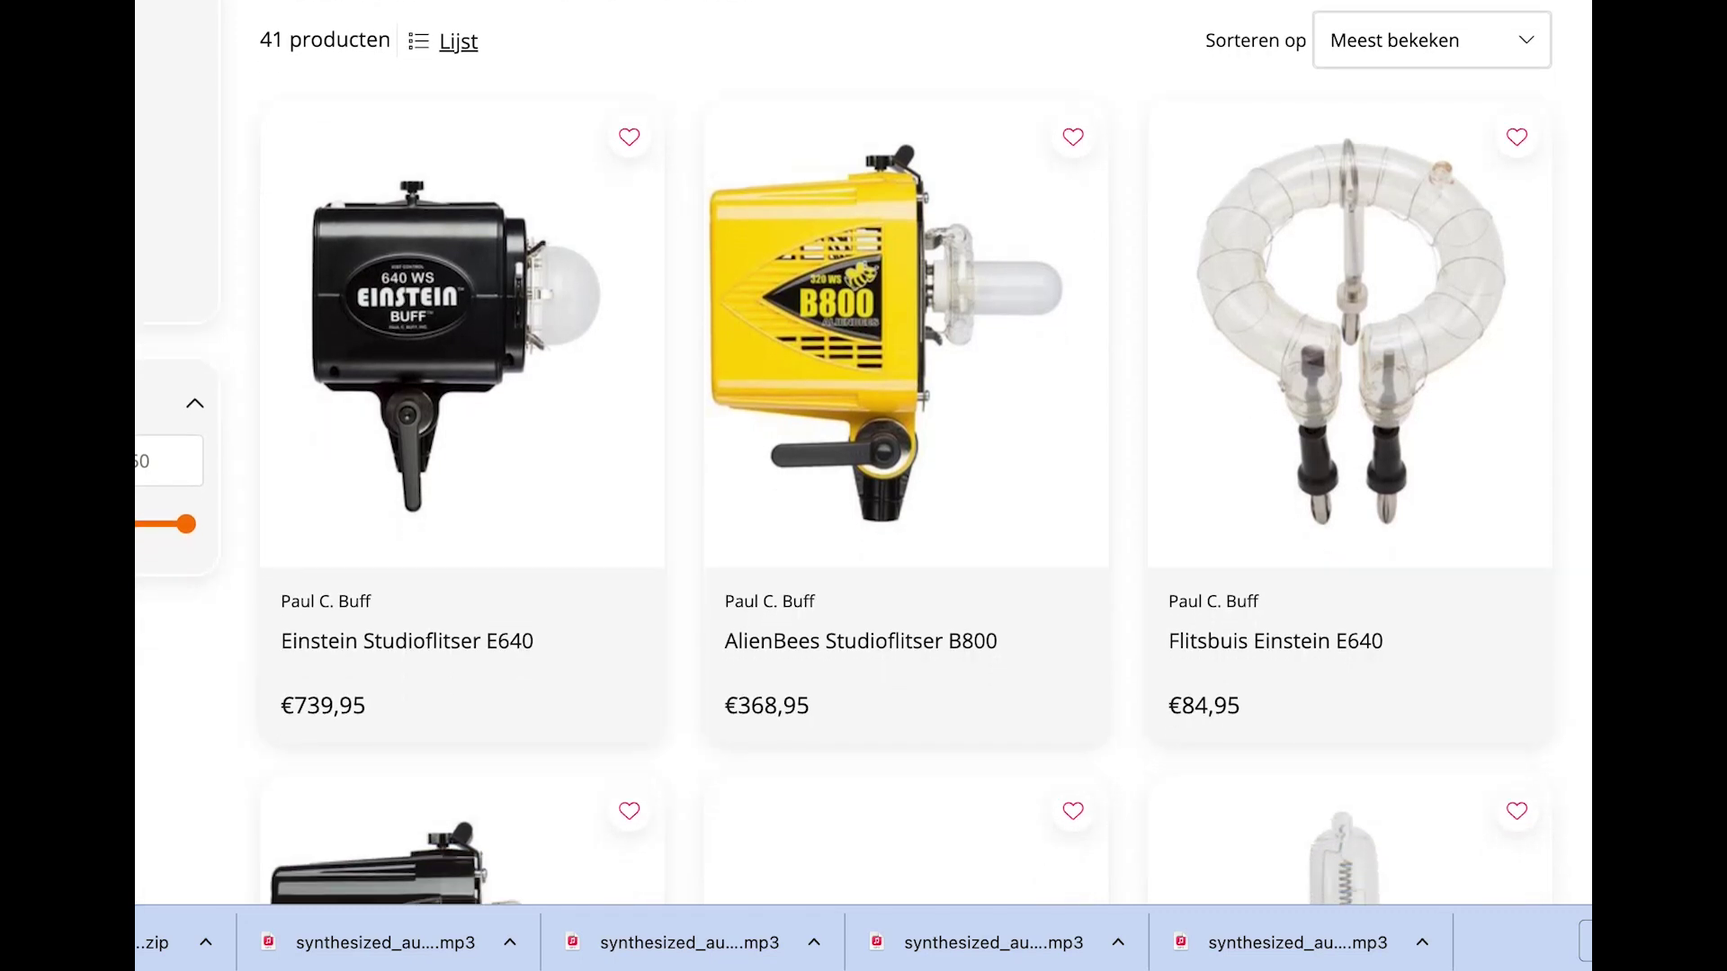
scroll(864, 485, down, 1)
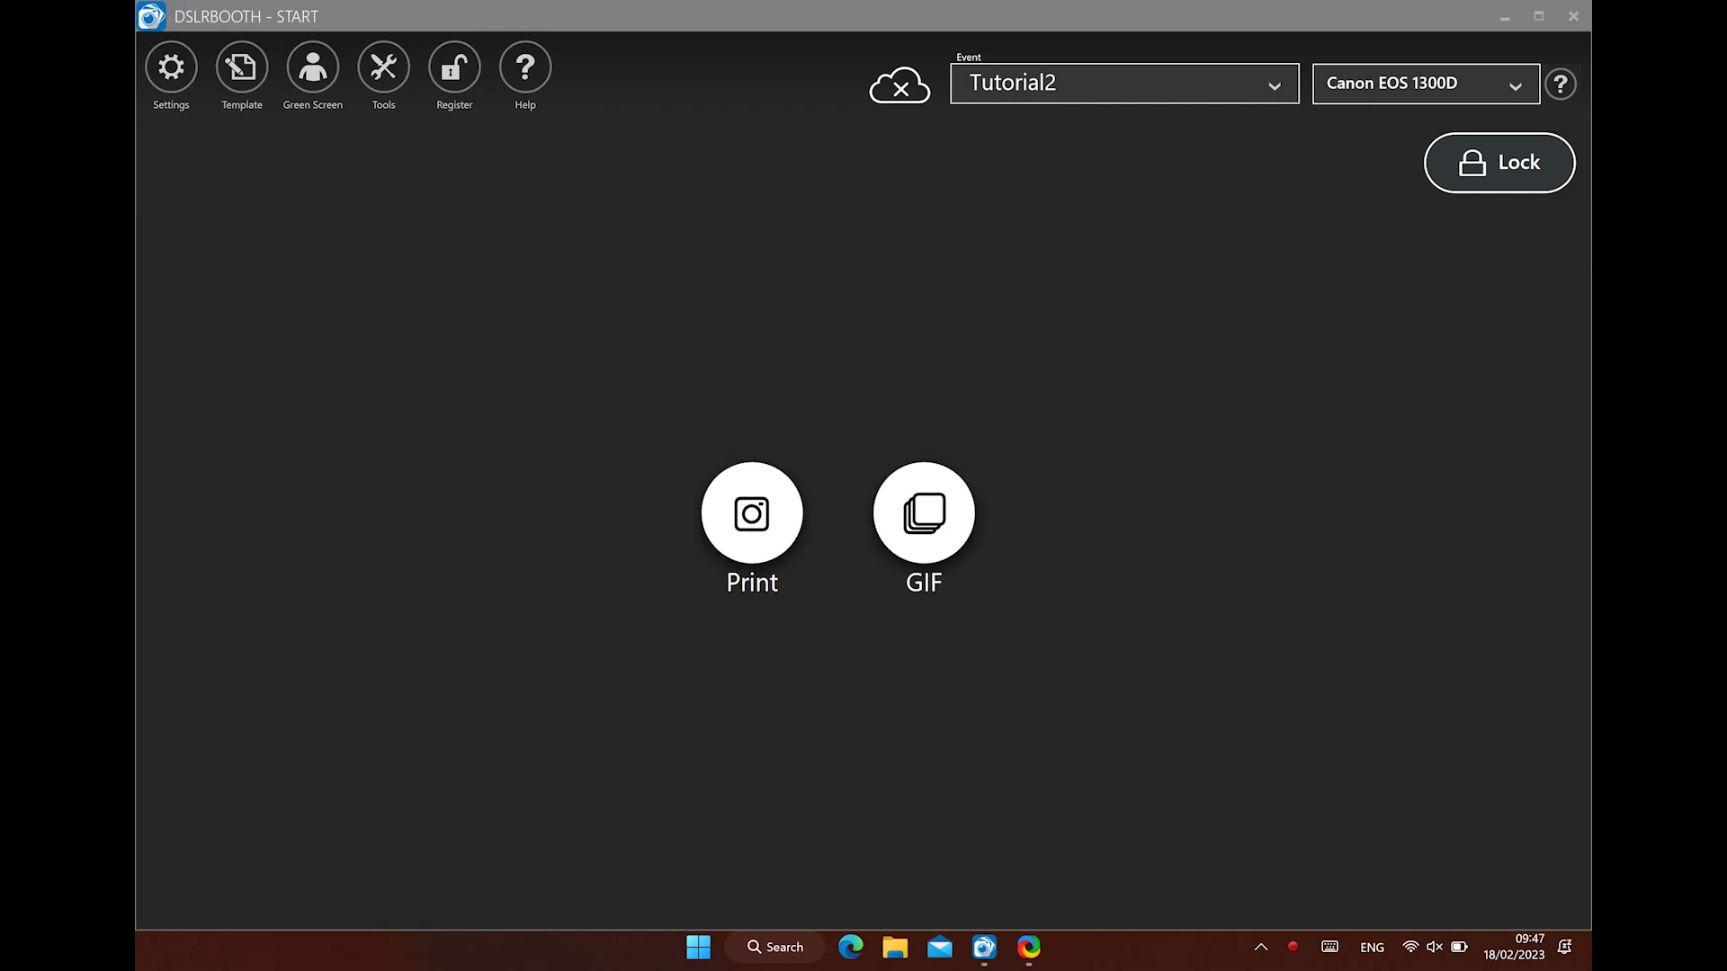
Open dslr Camera Settings from dslrBooth's Tools menu.
click(384, 67)
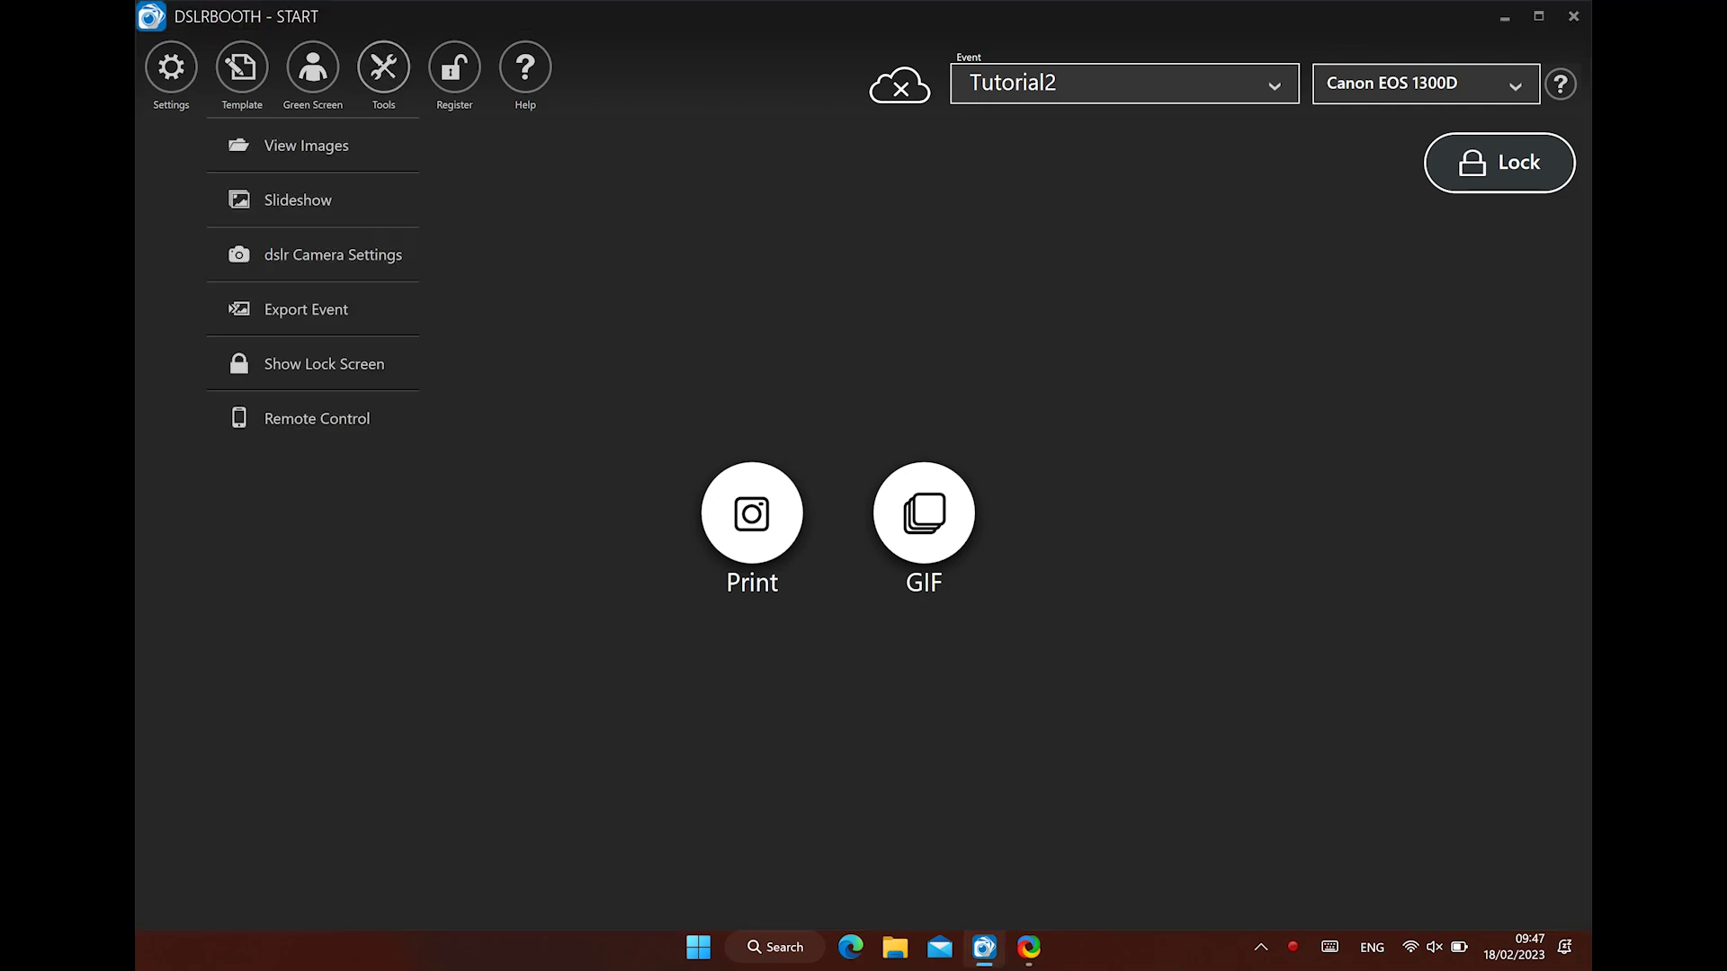
click(332, 255)
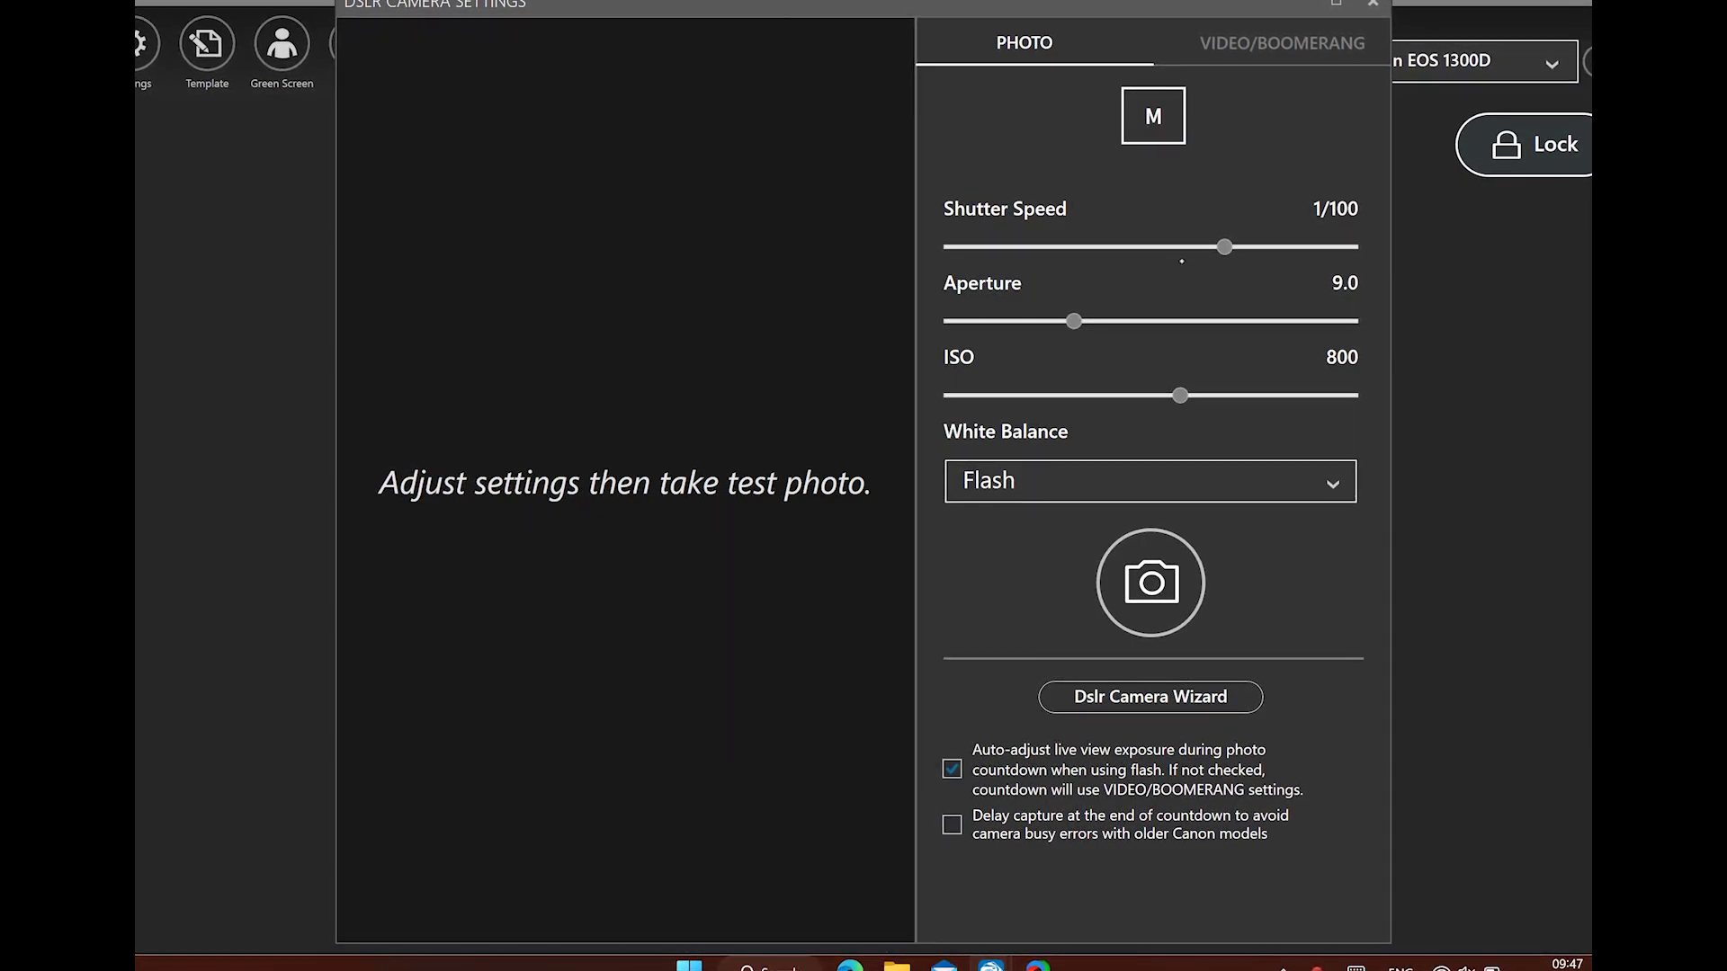
Slow the shutter speed to 1/25, then return it to 1/100.
drag(1181, 252, 1091, 248)
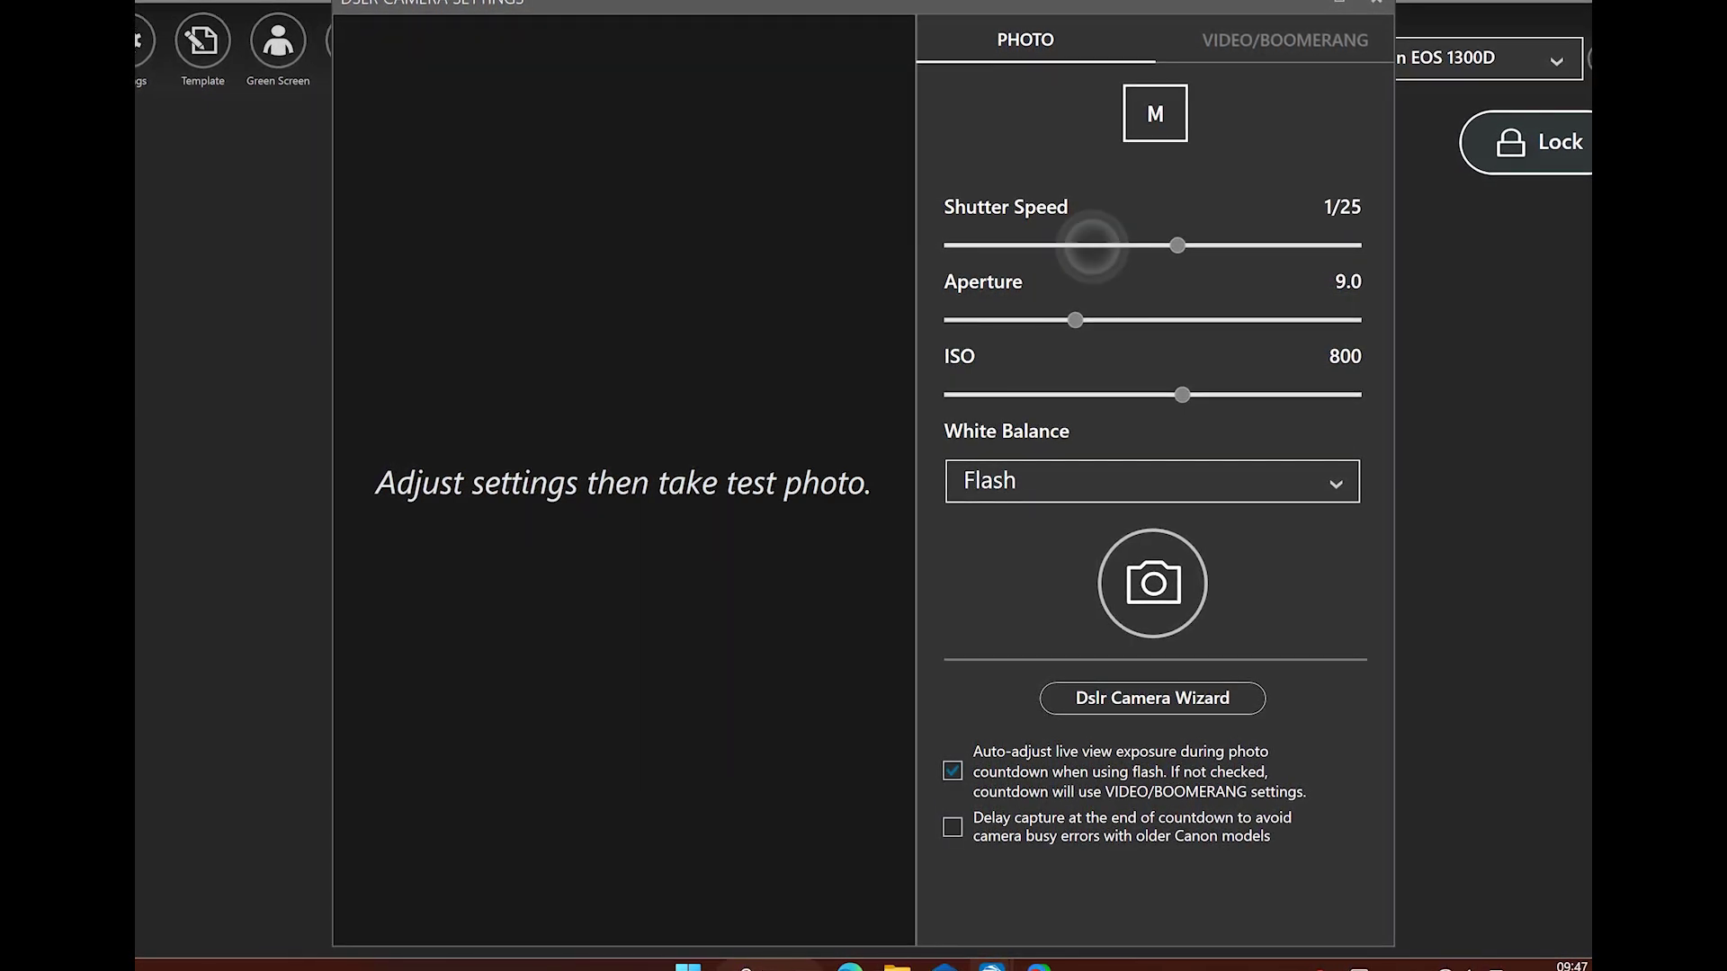
drag(1268, 244, 1300, 243)
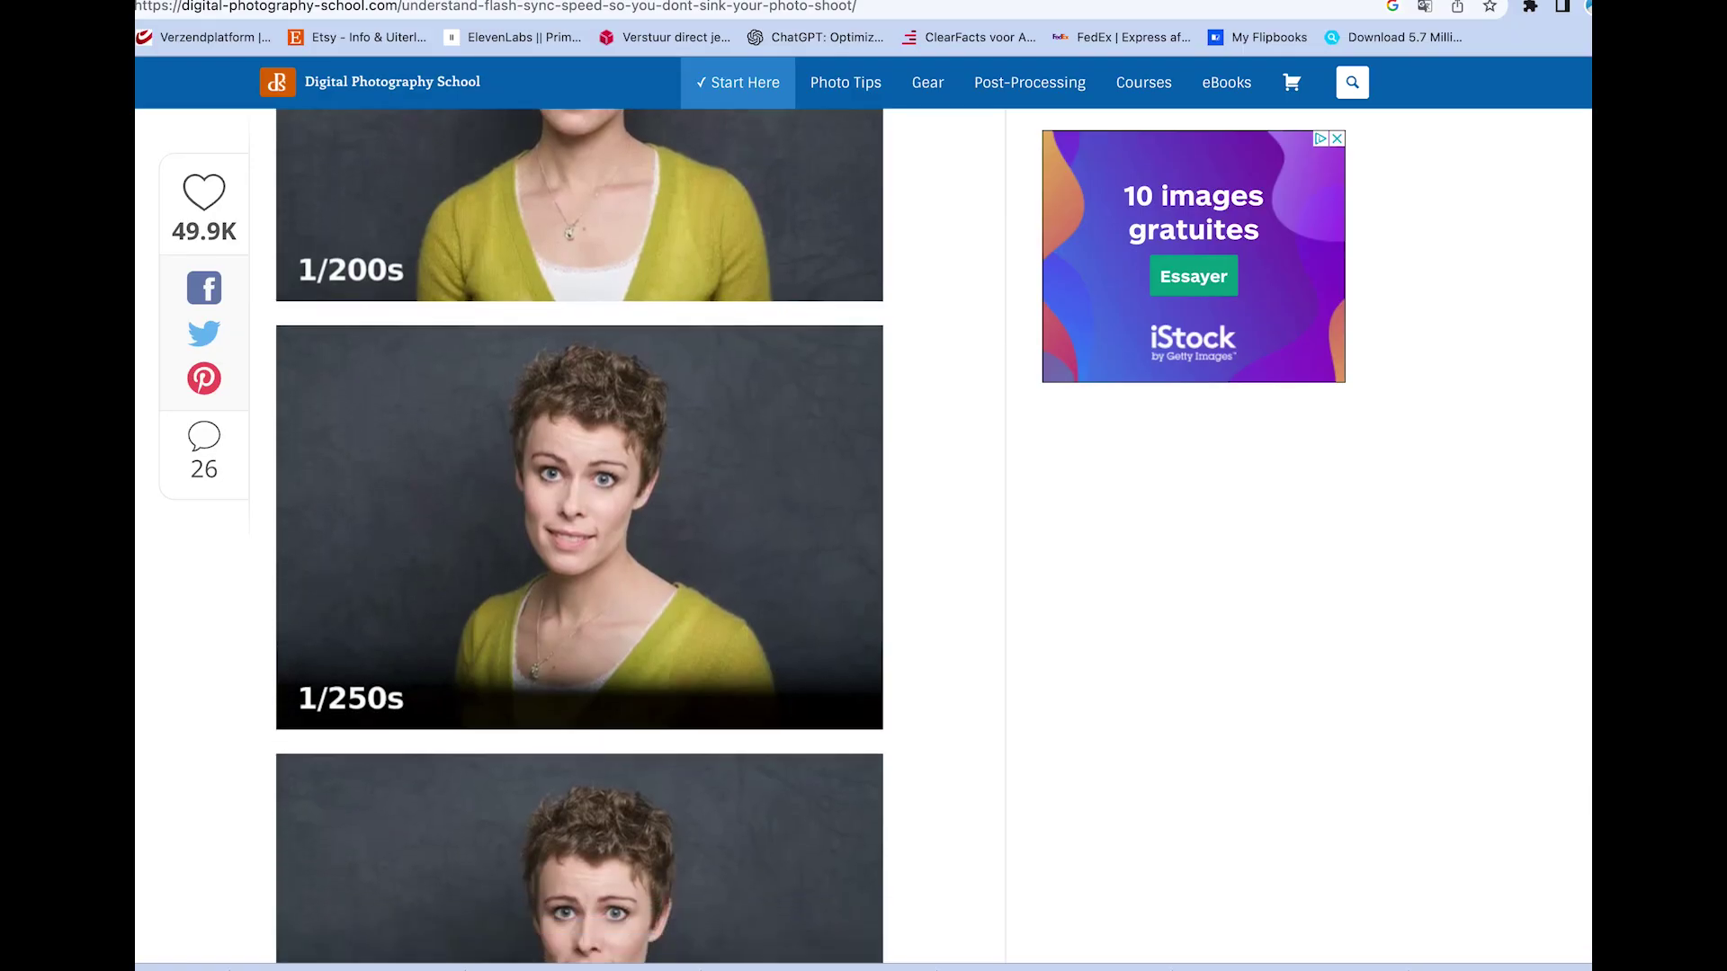
scroll(579, 535, down, 2)
scroll(579, 535, down, 3)
scroll(579, 535, down, 1)
scroll(579, 535, down, 5)
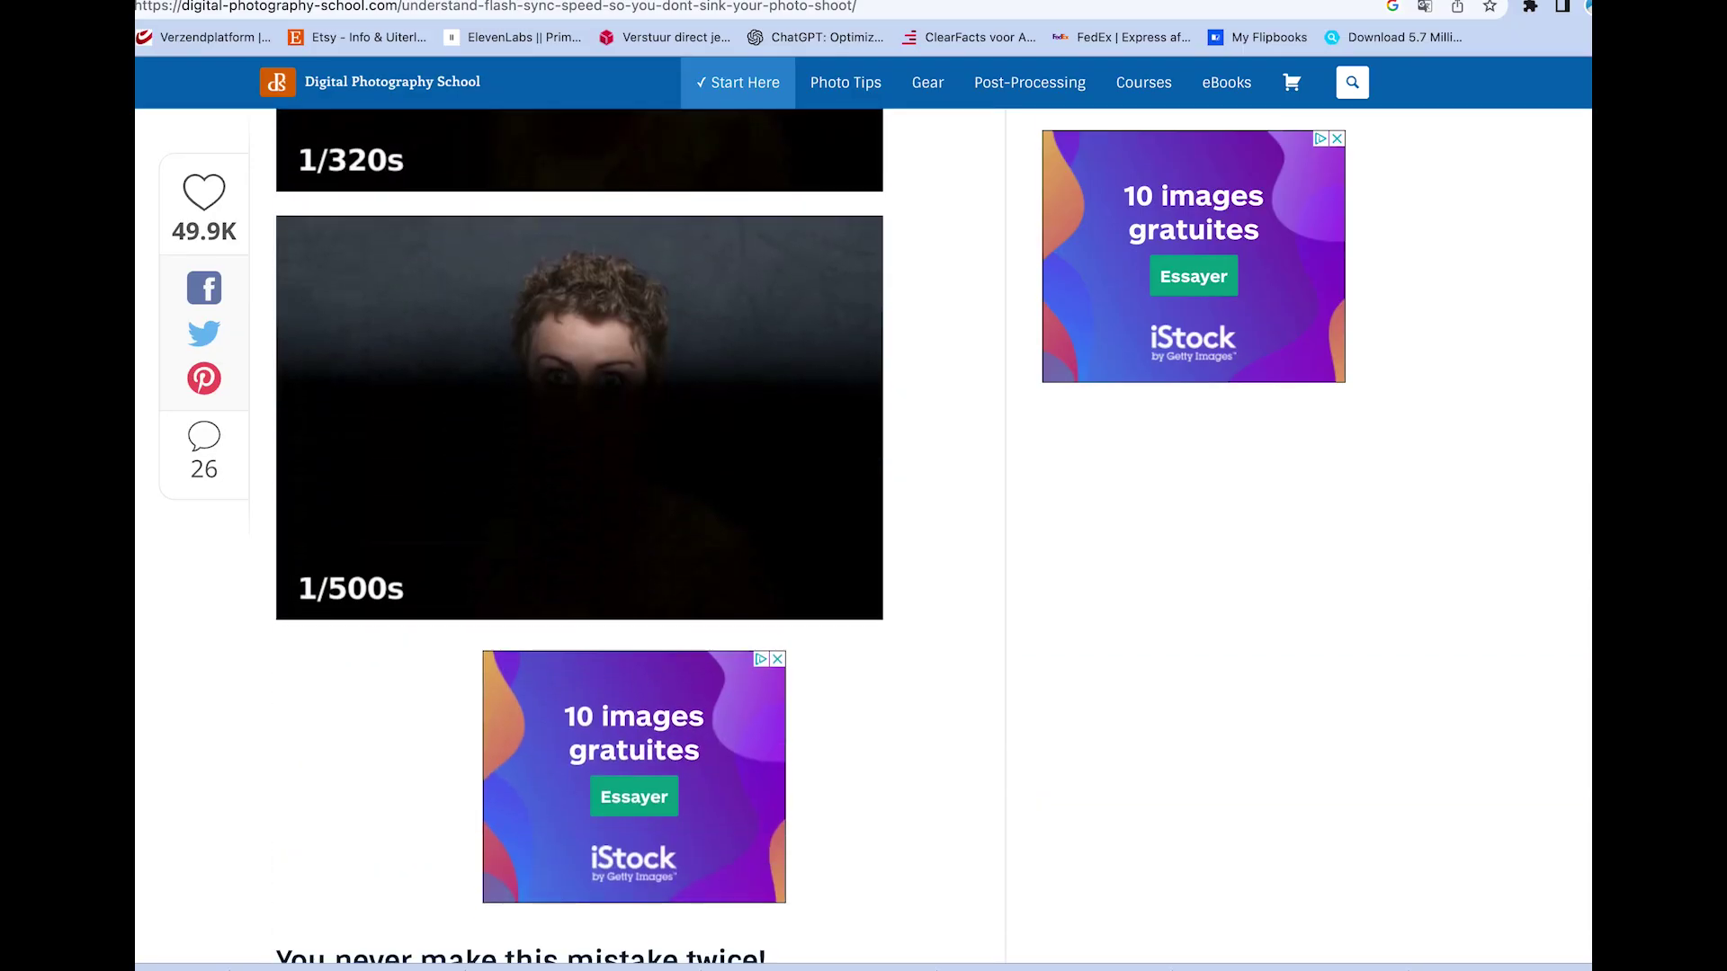
scroll(579, 535, down, 8)
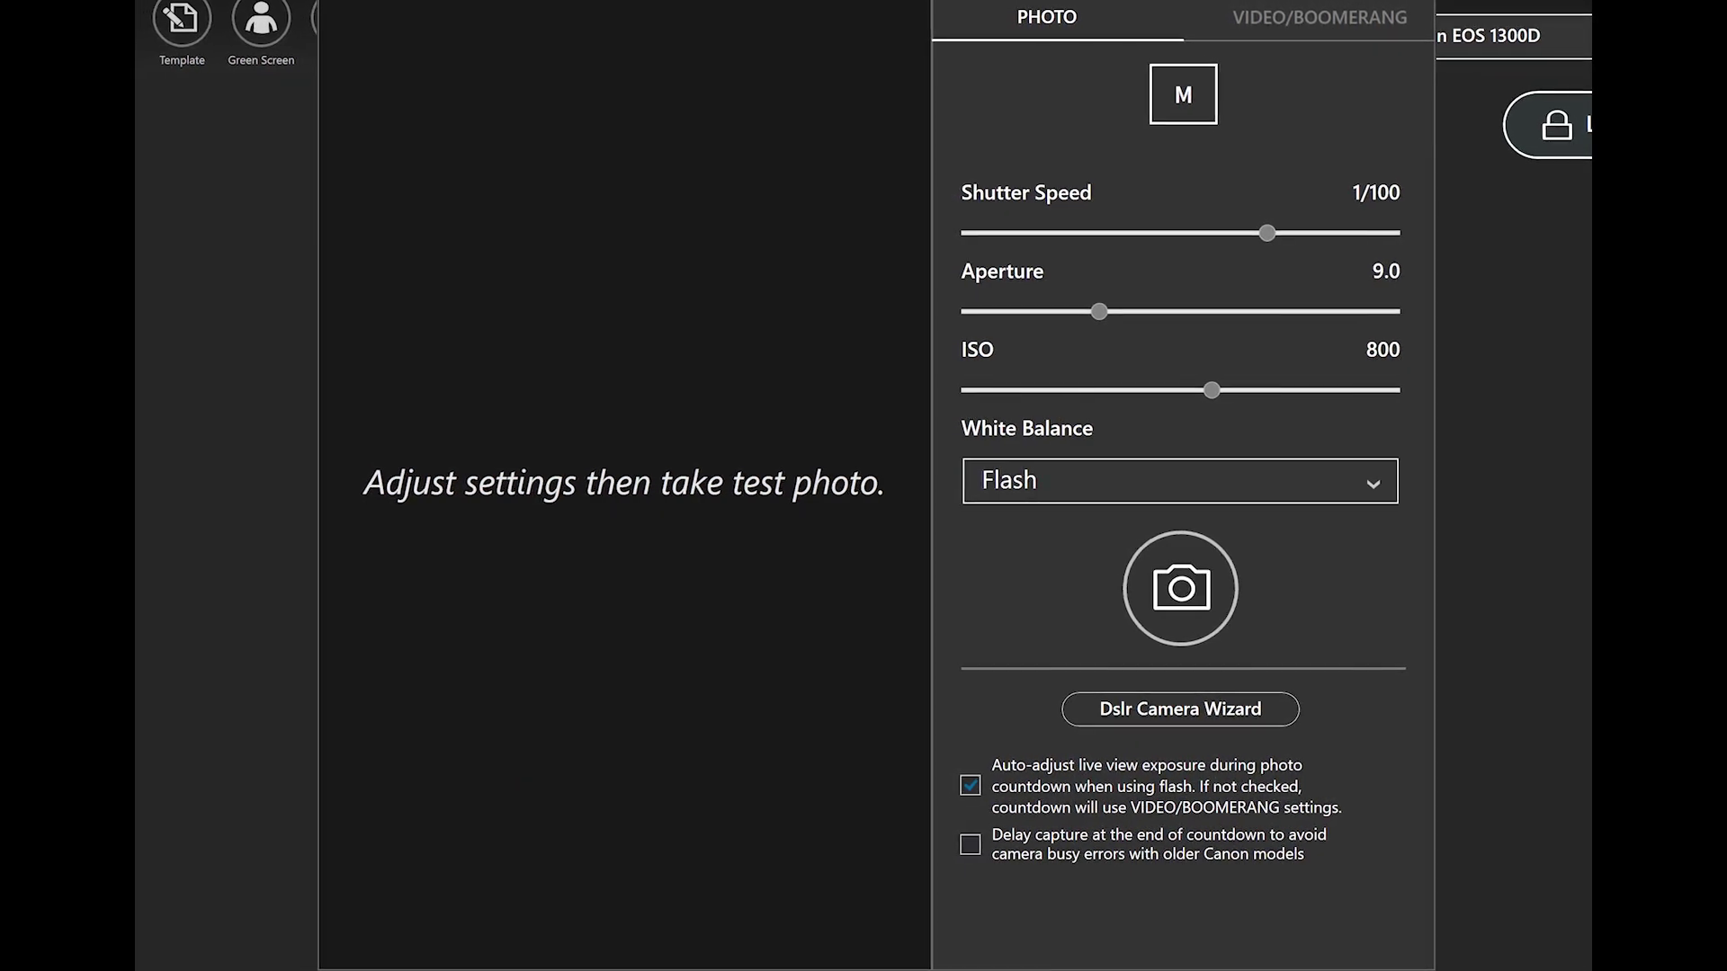
Try faster shutter speeds of 1/160, 1/320 and 1/125, then settle on 1/100.
click(1358, 235)
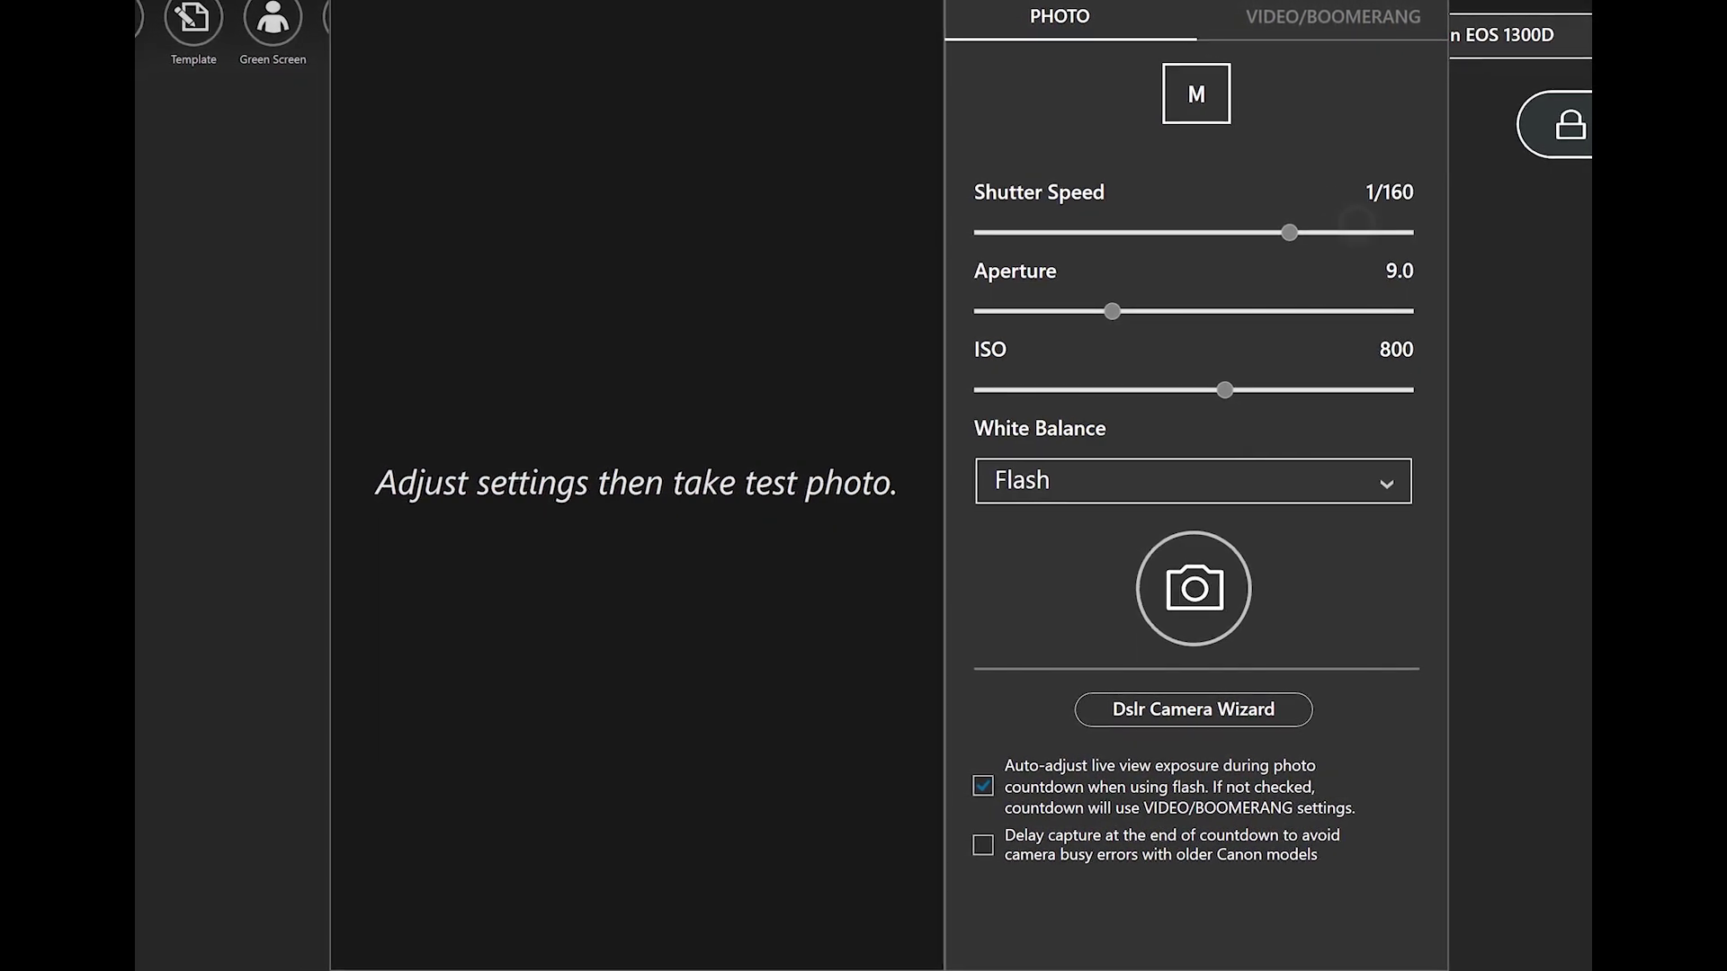
click(1402, 232)
click(1352, 229)
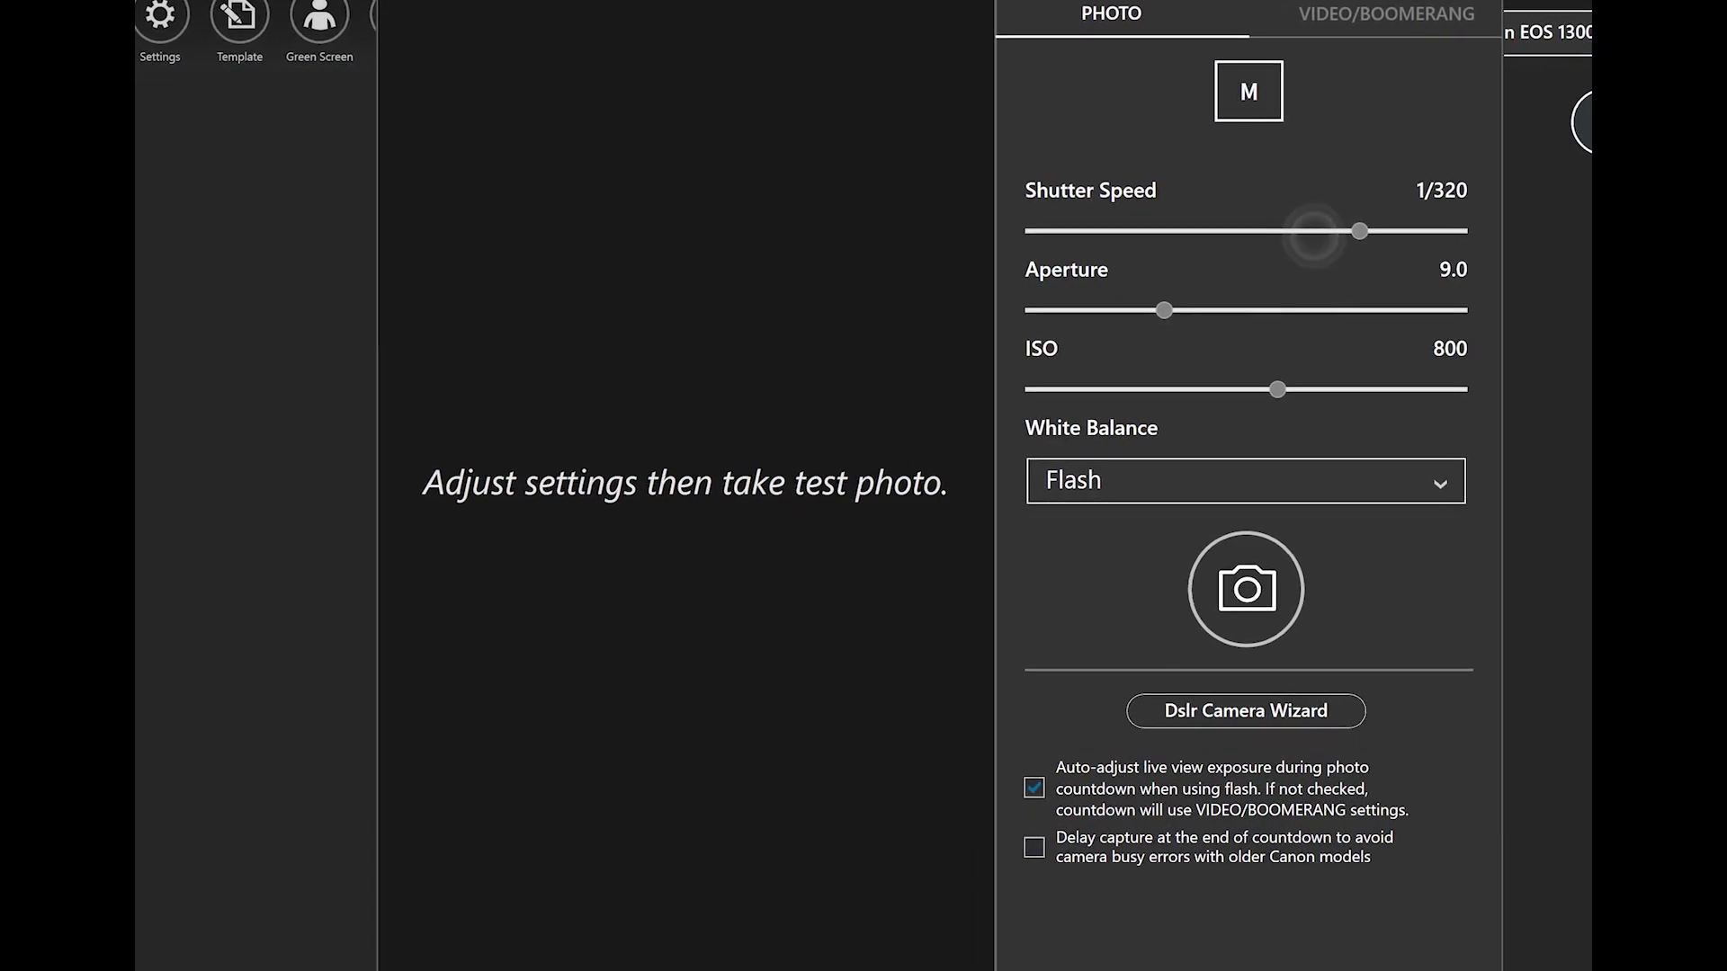
click(1286, 231)
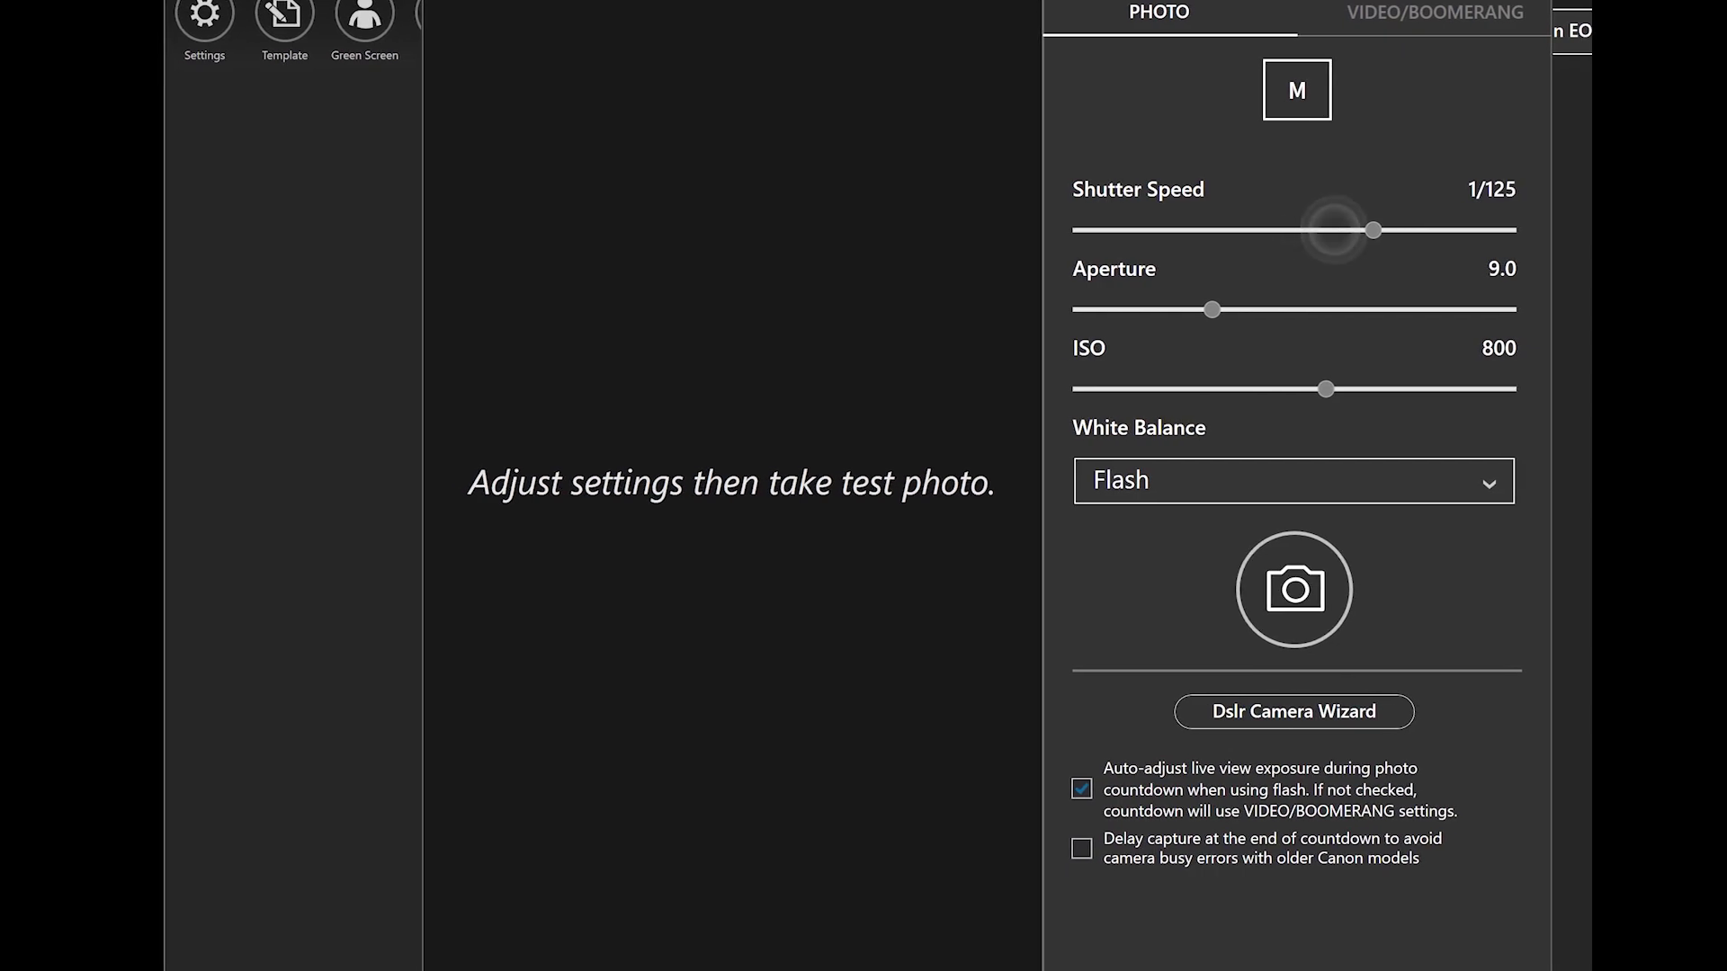
click(1295, 232)
Widen the aperture through 7.1, 6.3 and 5.0, then stop it back down via 7.1 and 8.0.
click(1160, 309)
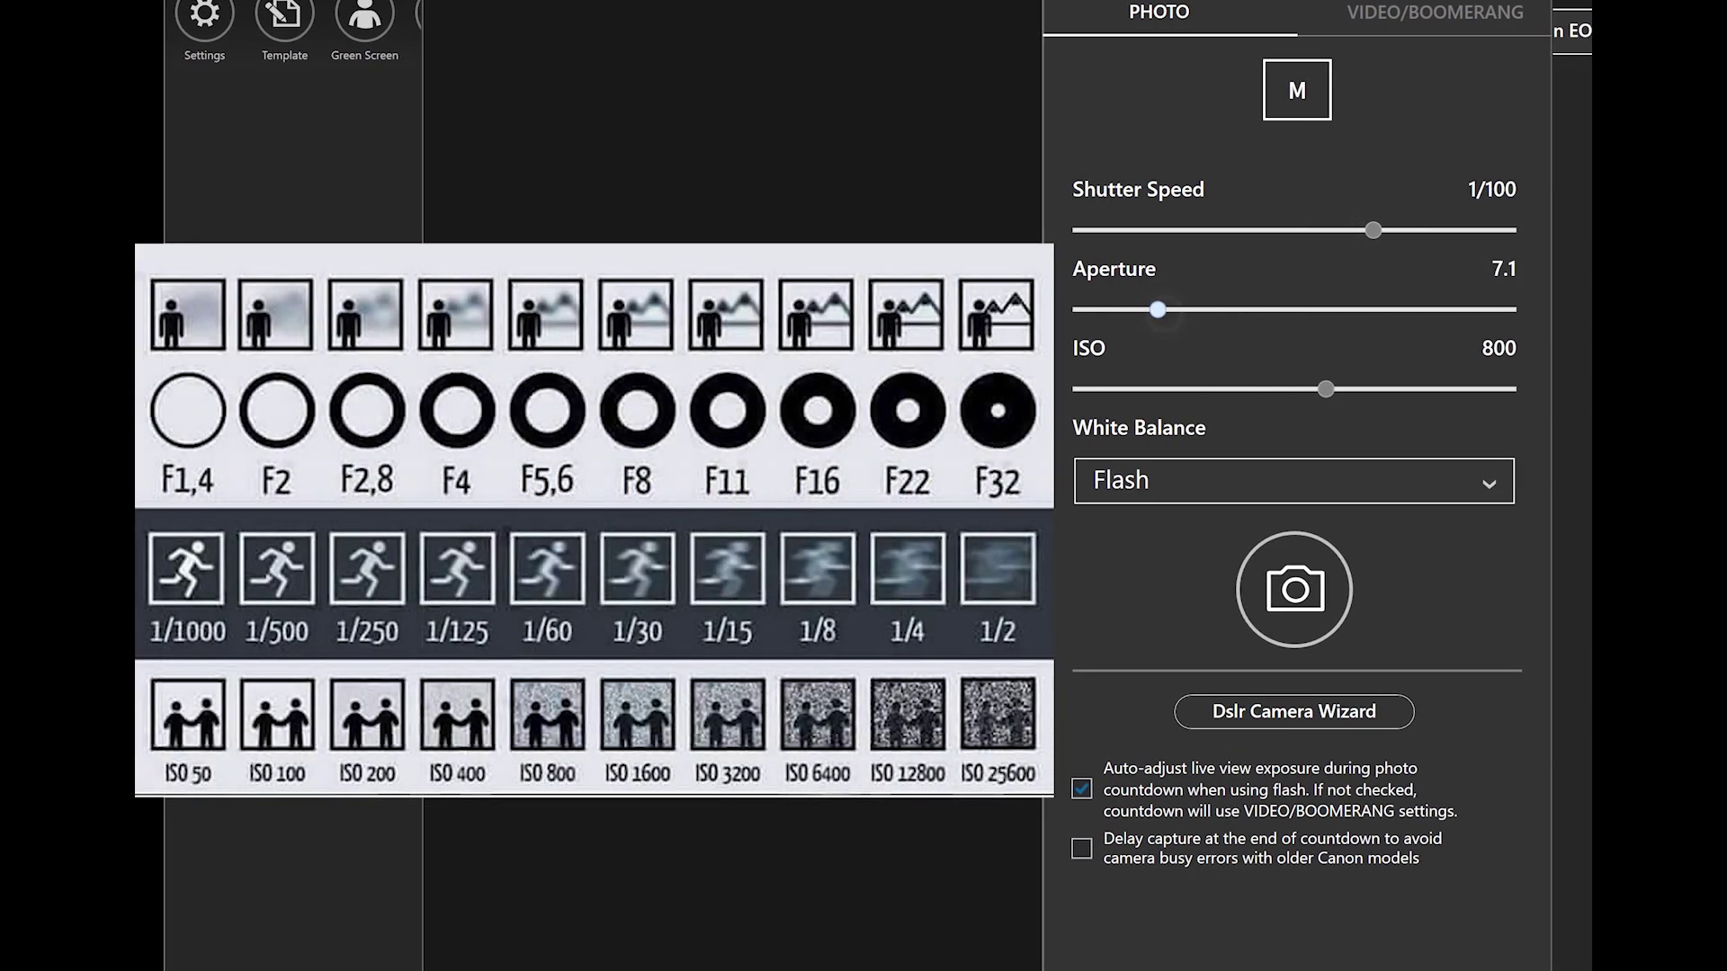
click(1130, 310)
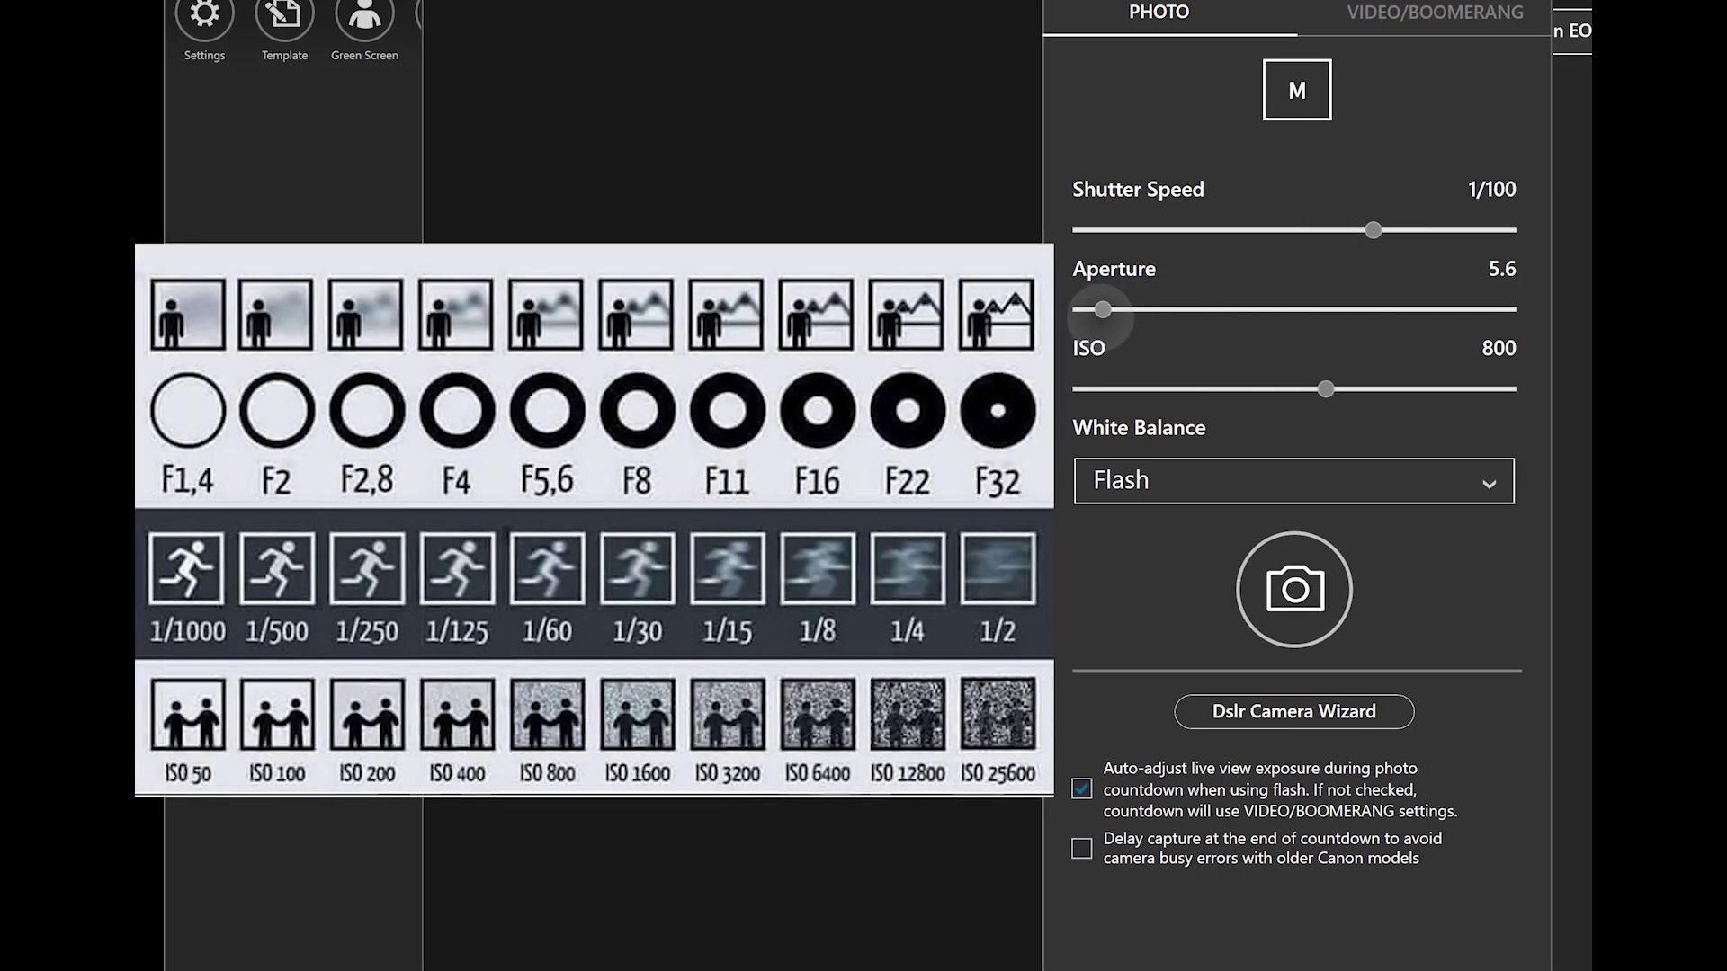
click(1075, 309)
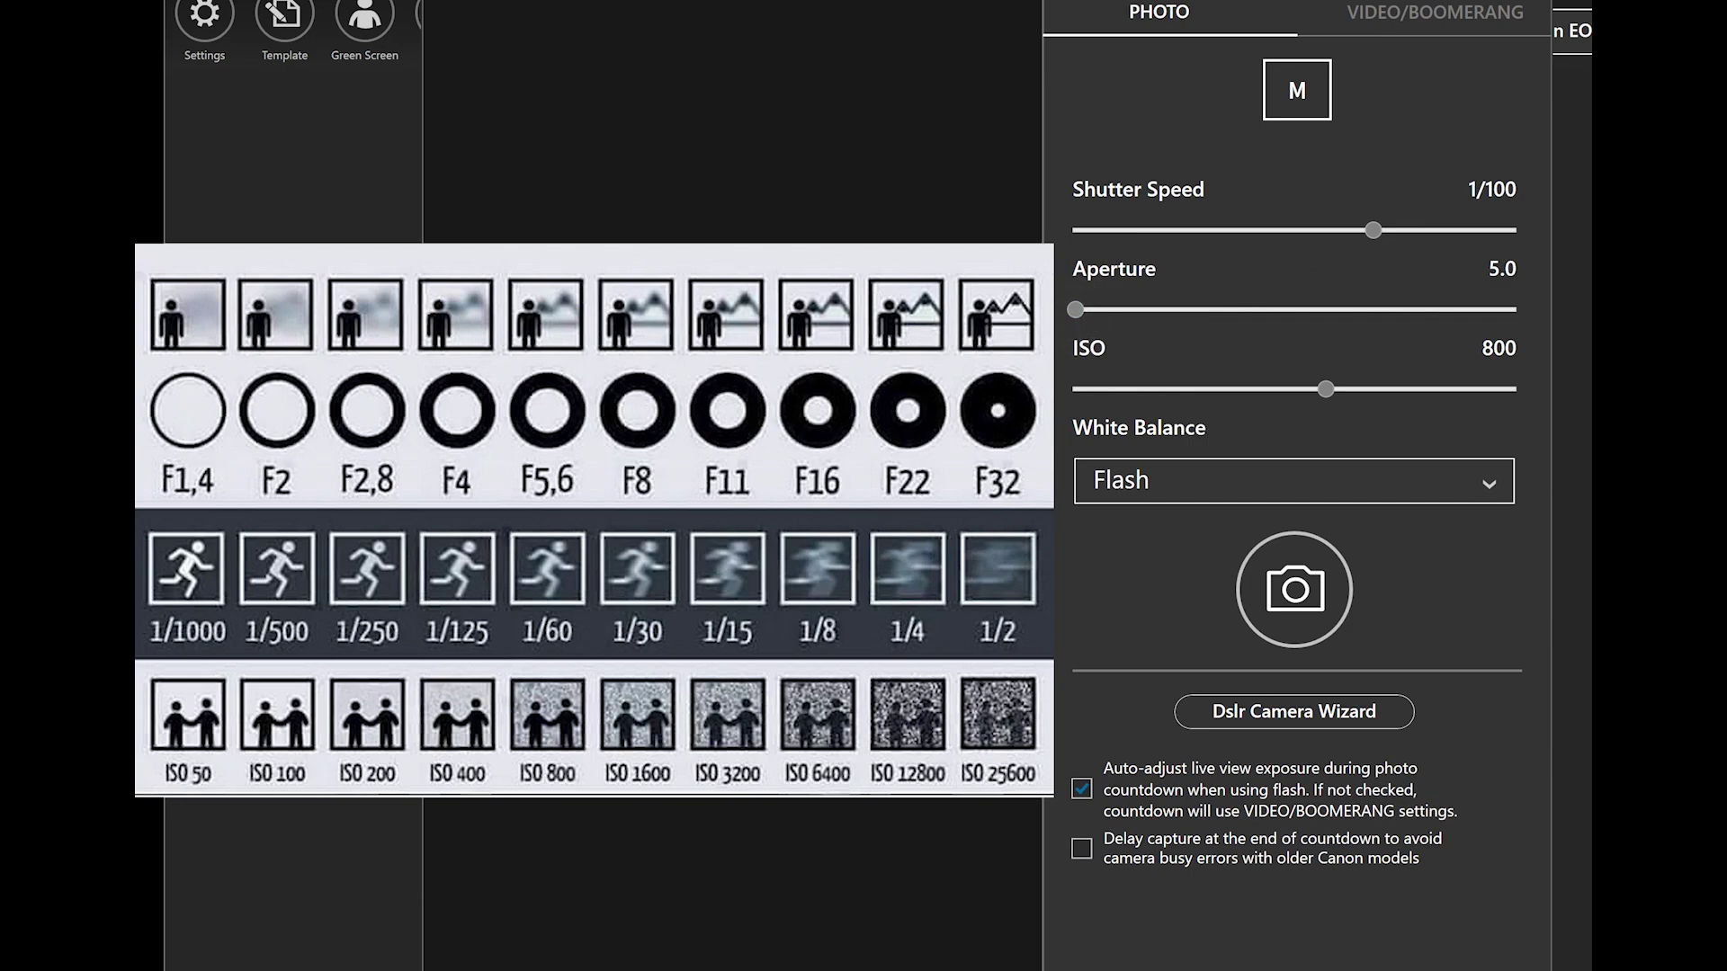
click(1174, 309)
click(1207, 311)
Compare ISO values of 400, 3200, 6400 and 1600, then return ISO to 800.
click(1262, 388)
click(1388, 388)
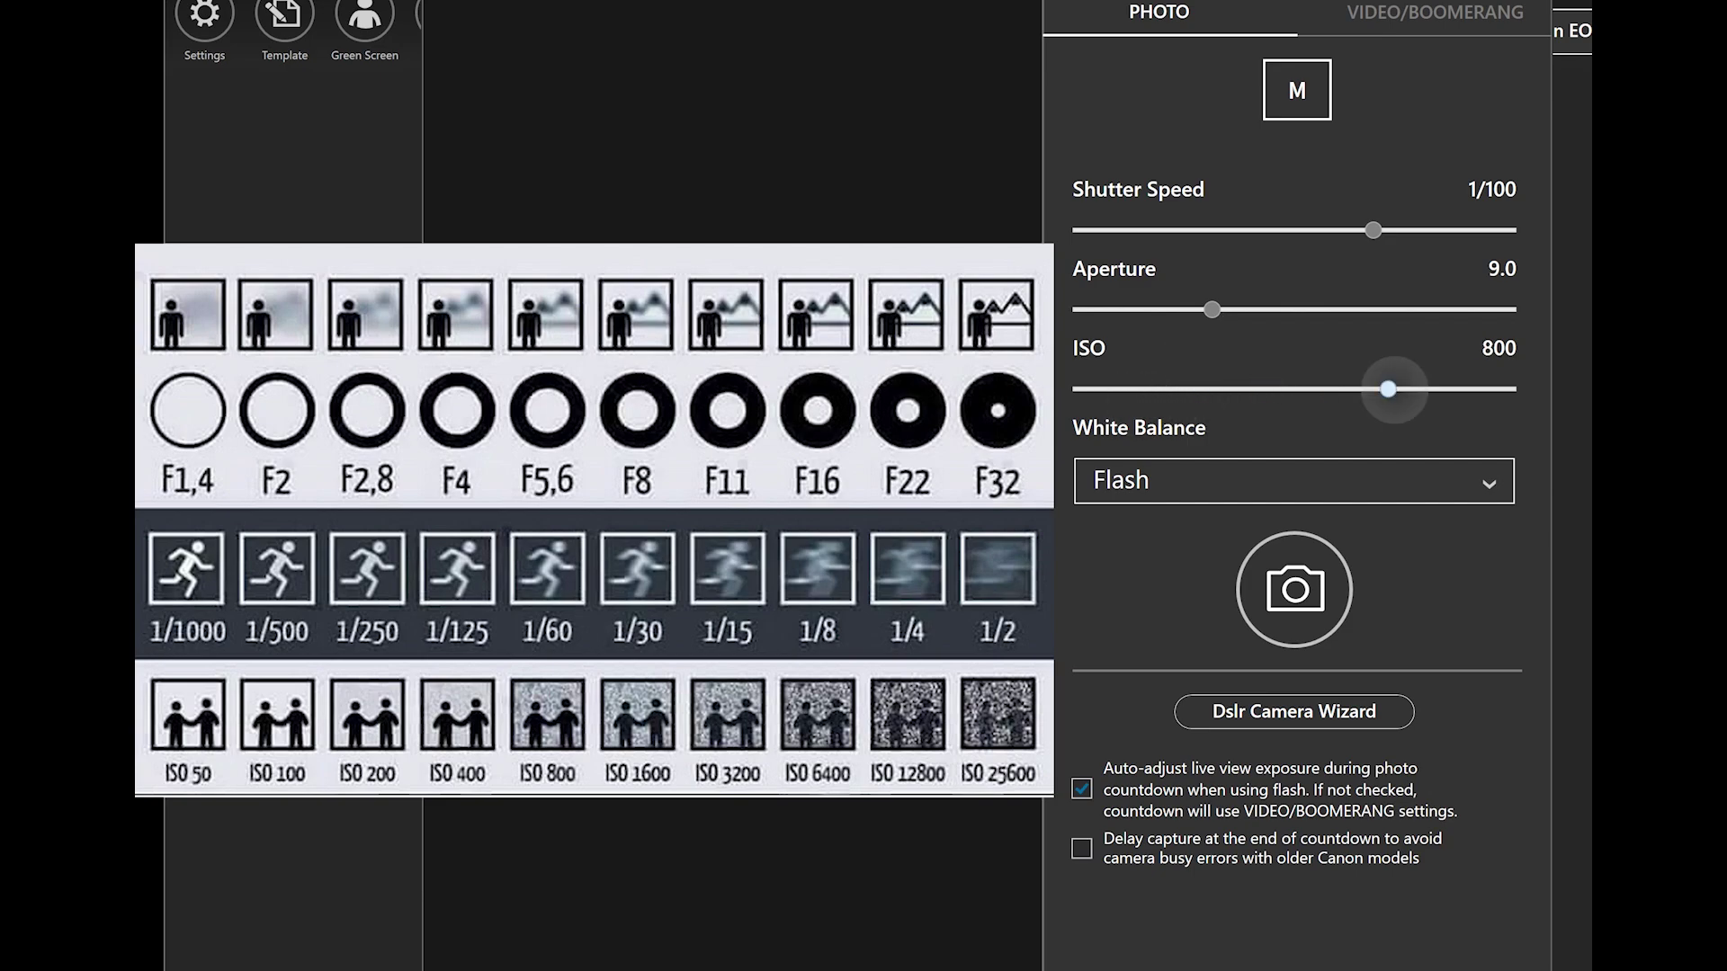
drag(1388, 389, 1514, 388)
click(1388, 388)
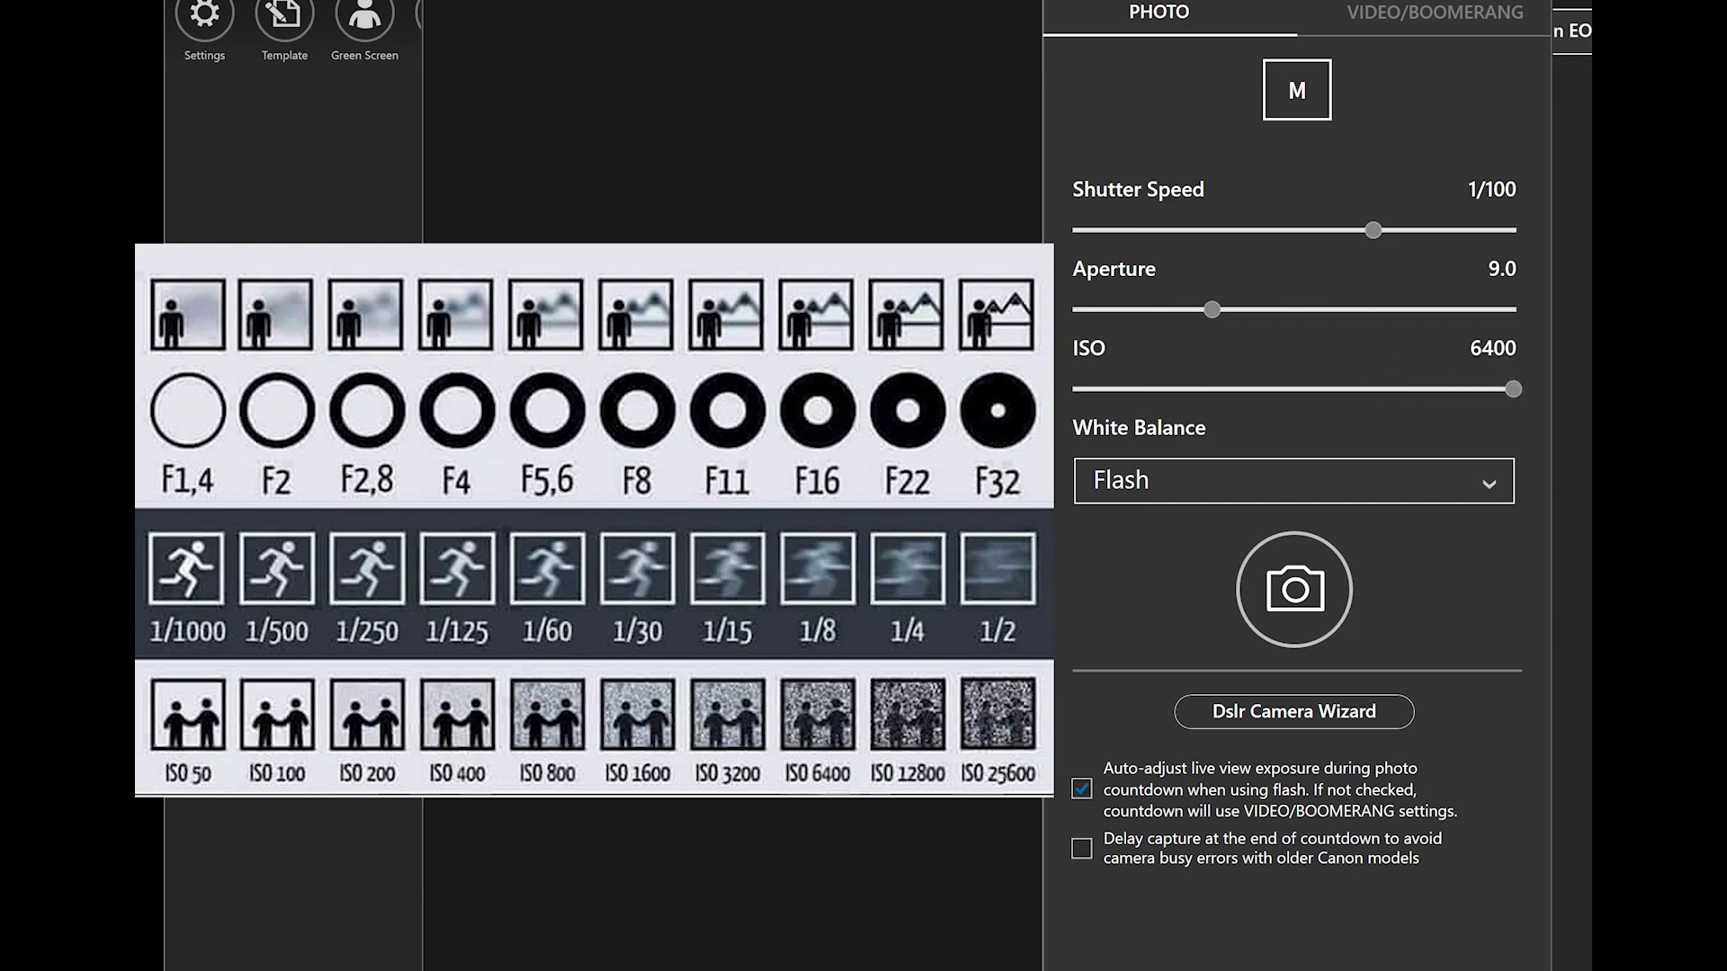
click(1423, 389)
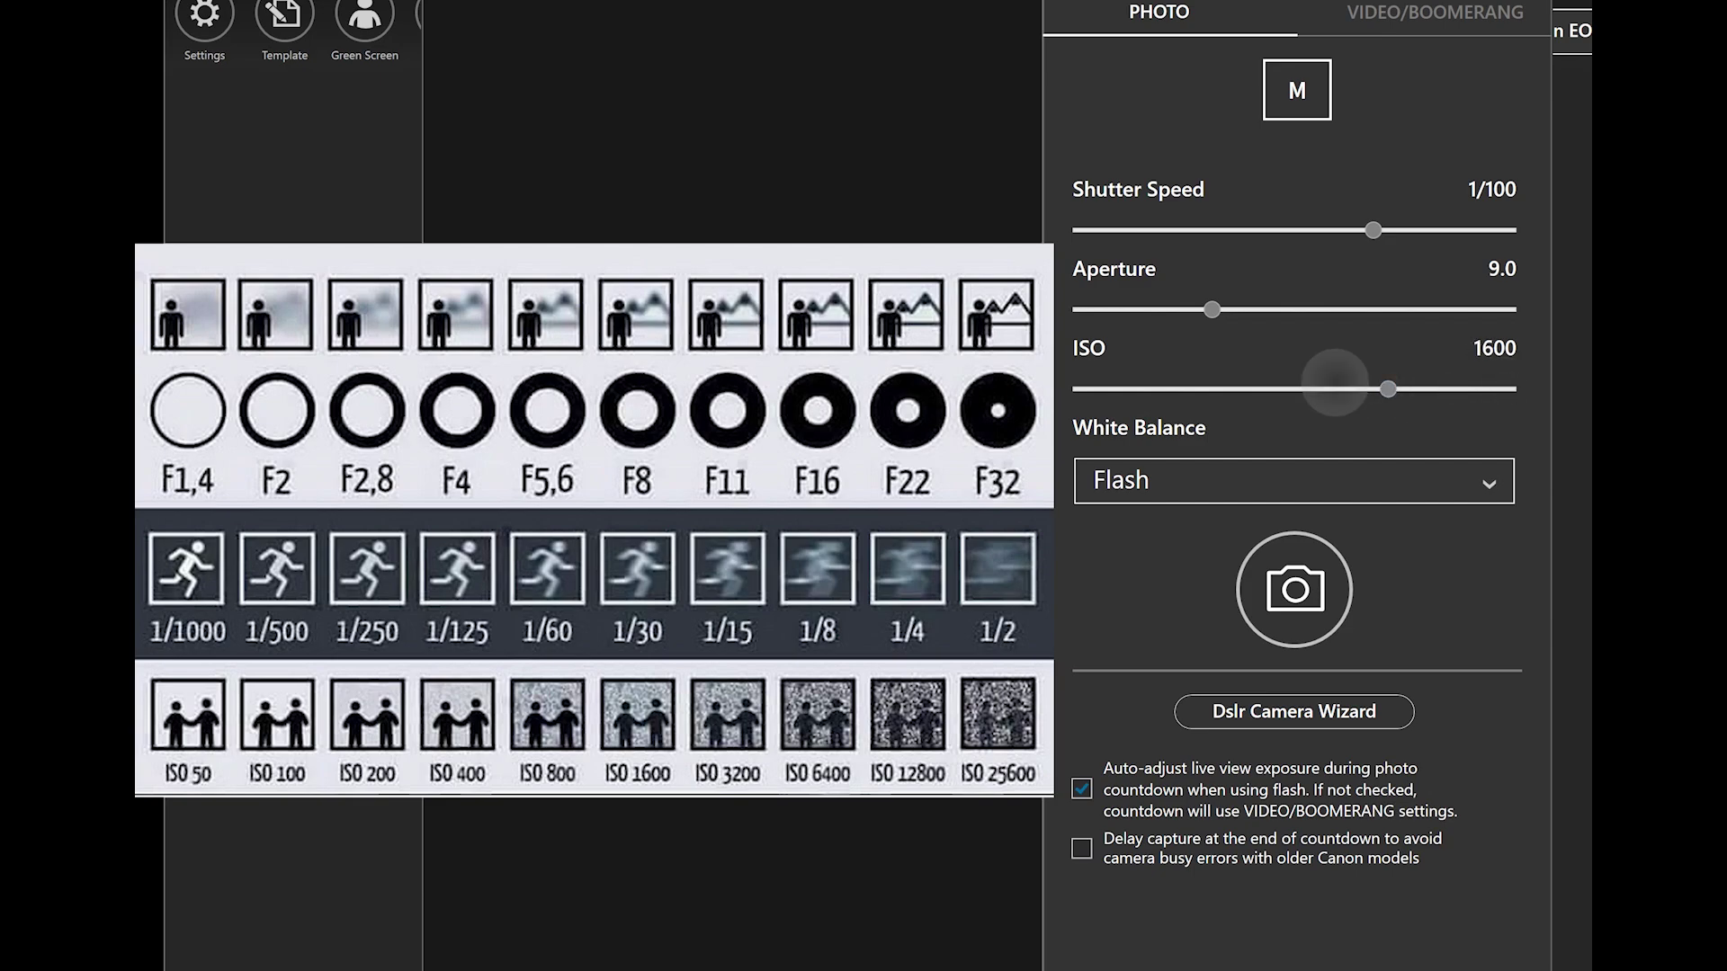
click(1334, 389)
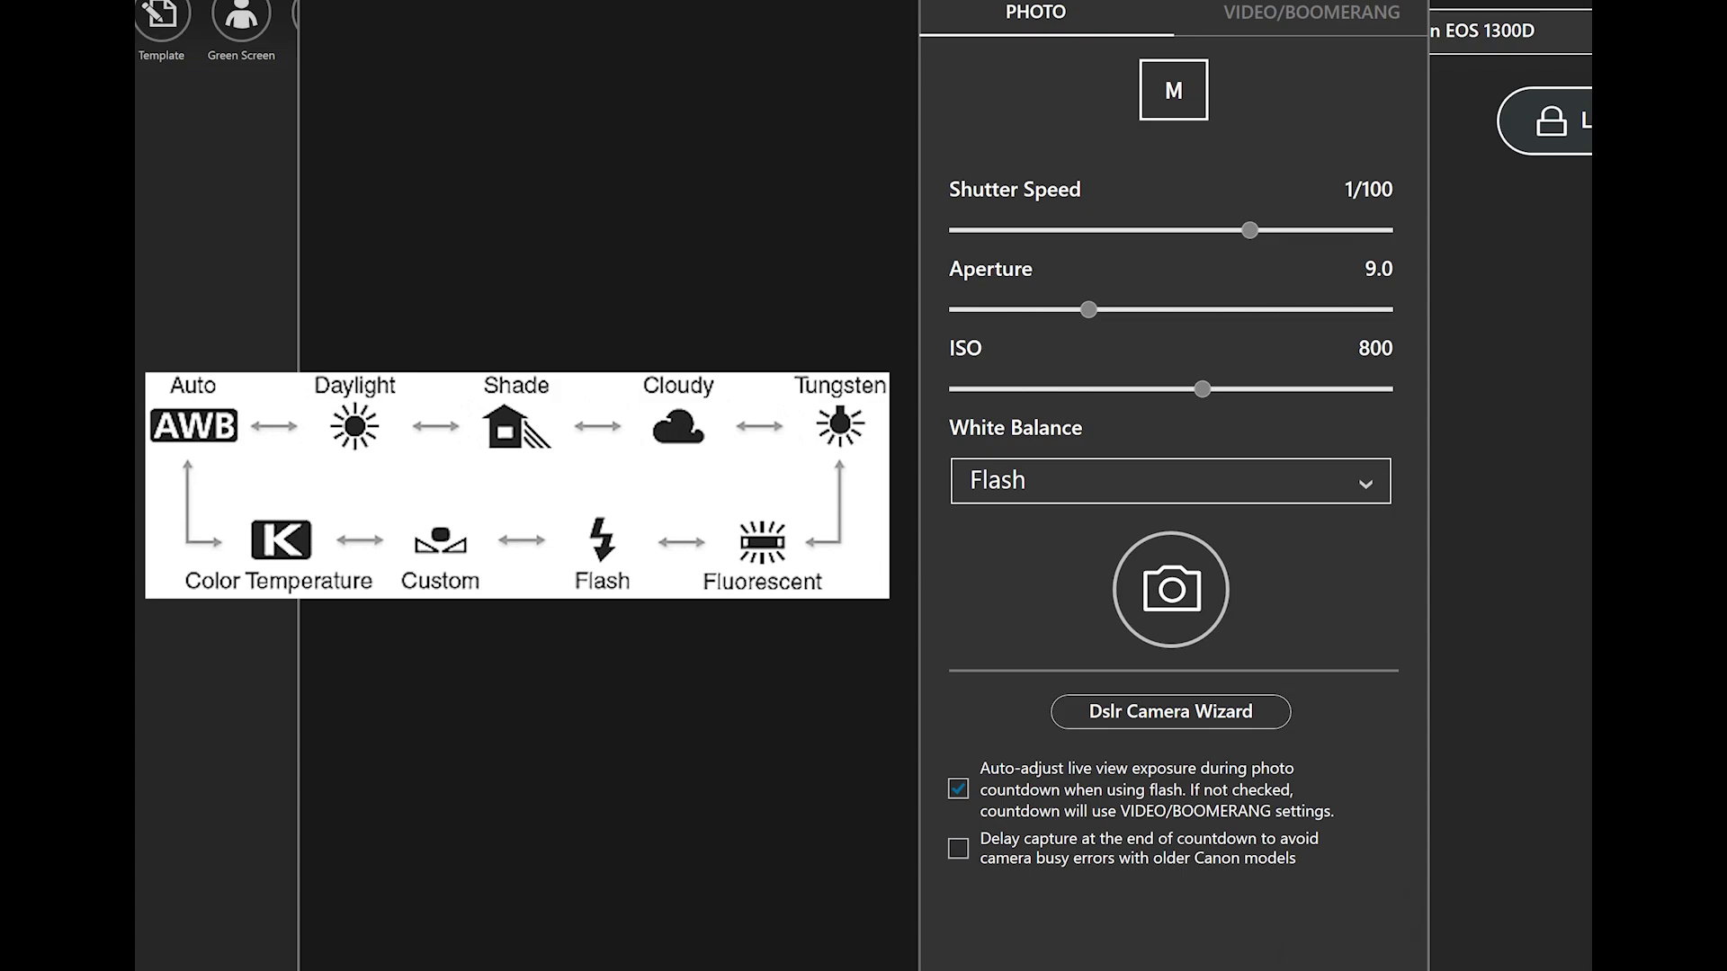
key(alt+Down)
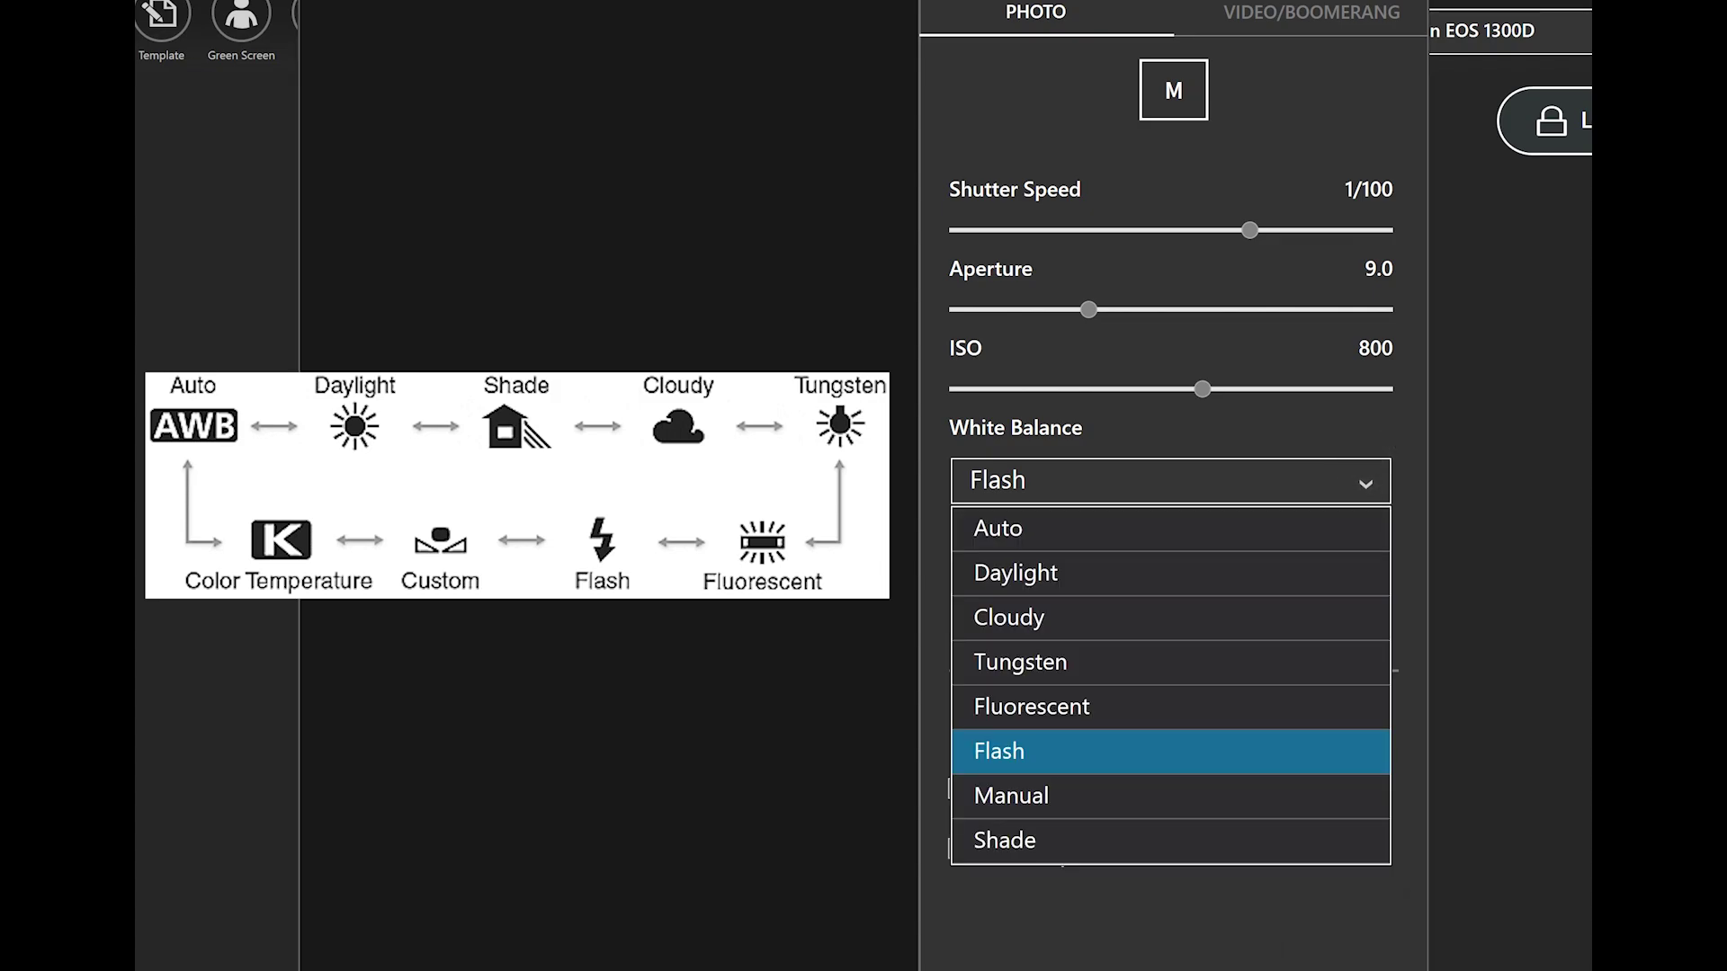
click(1217, 620)
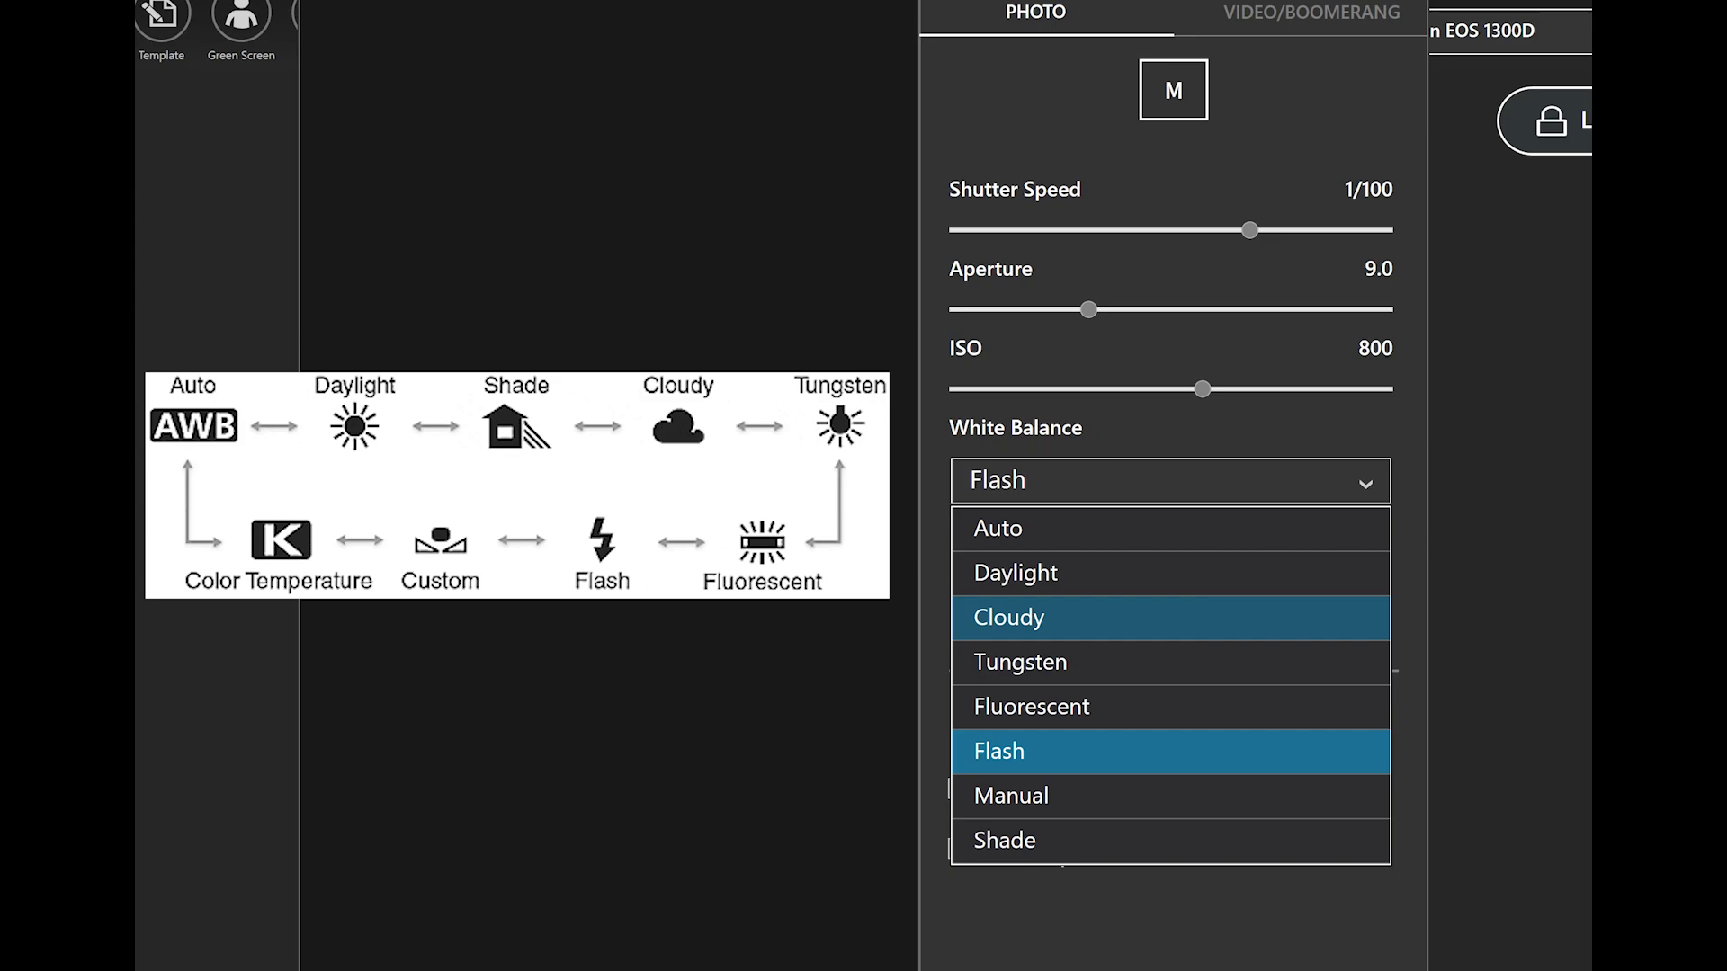
click(1247, 754)
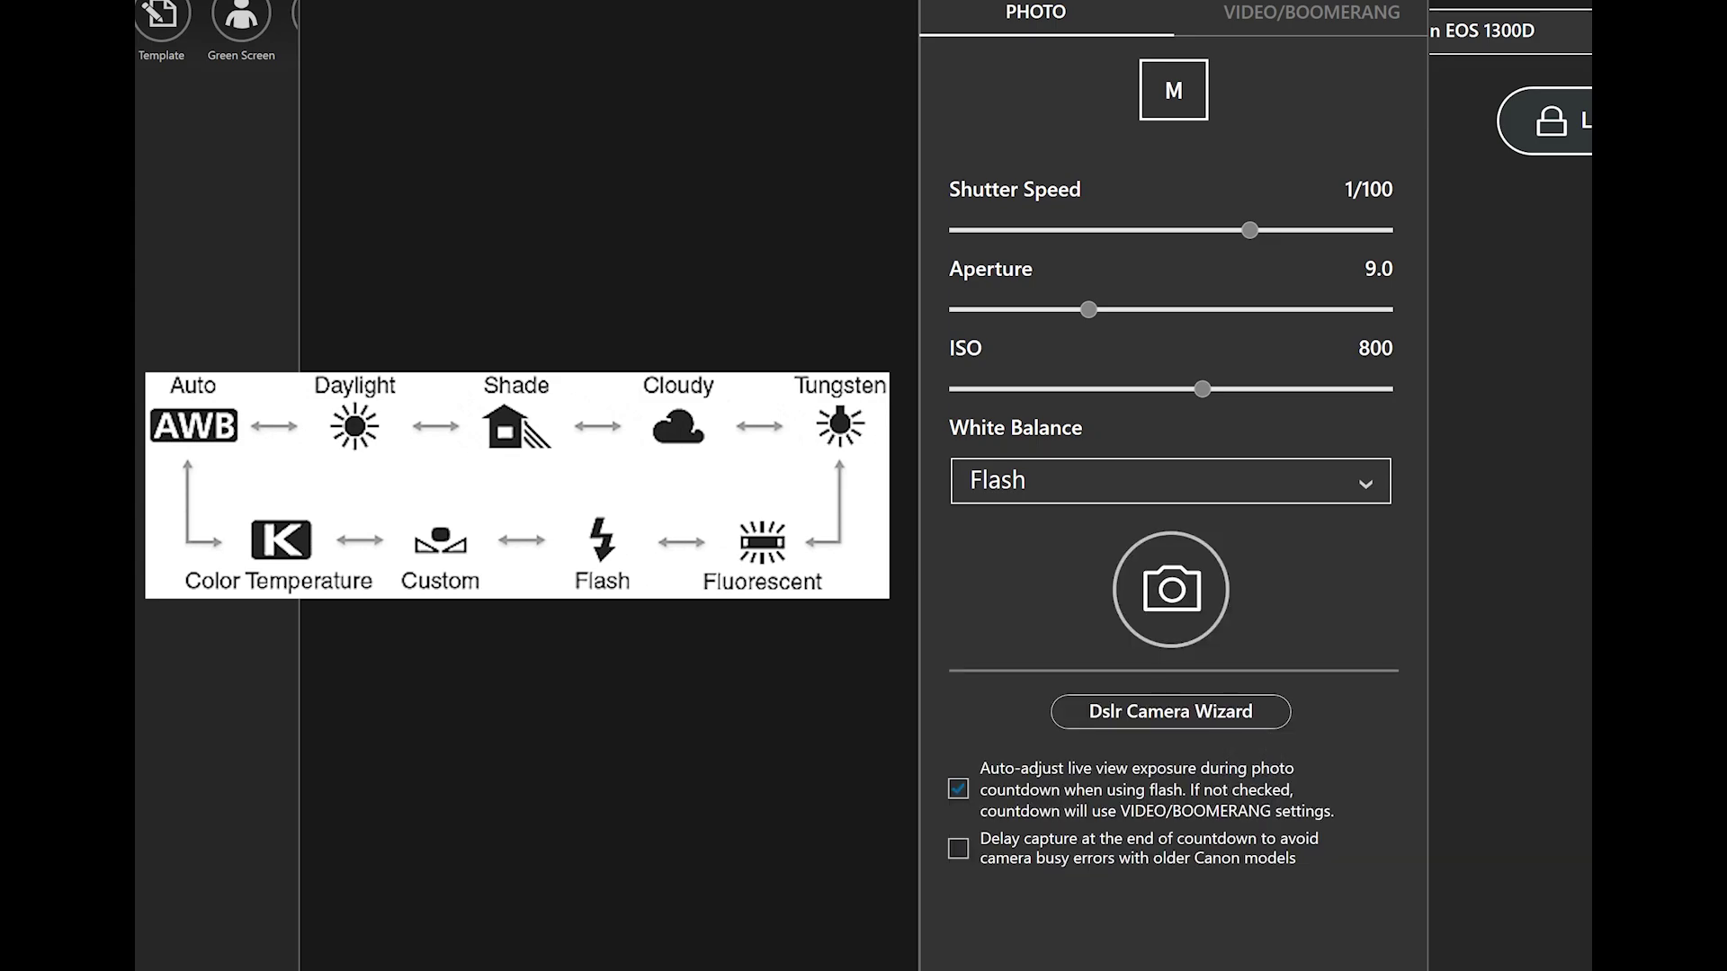
key(alt+Down)
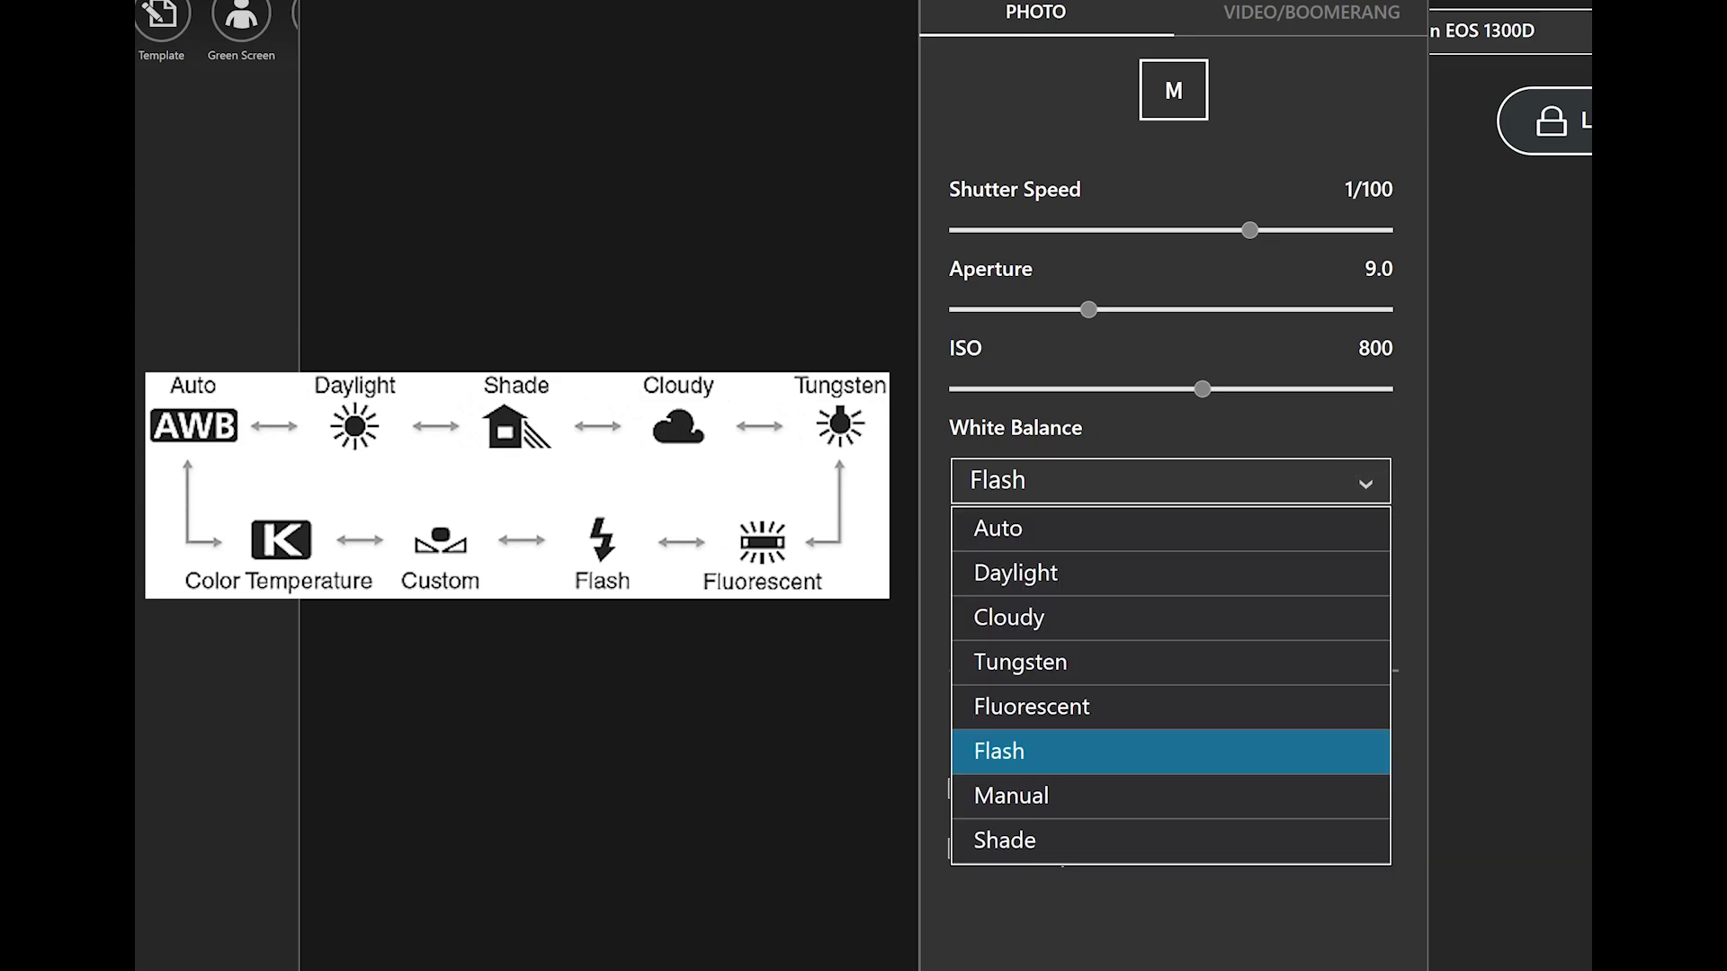
key(Return)
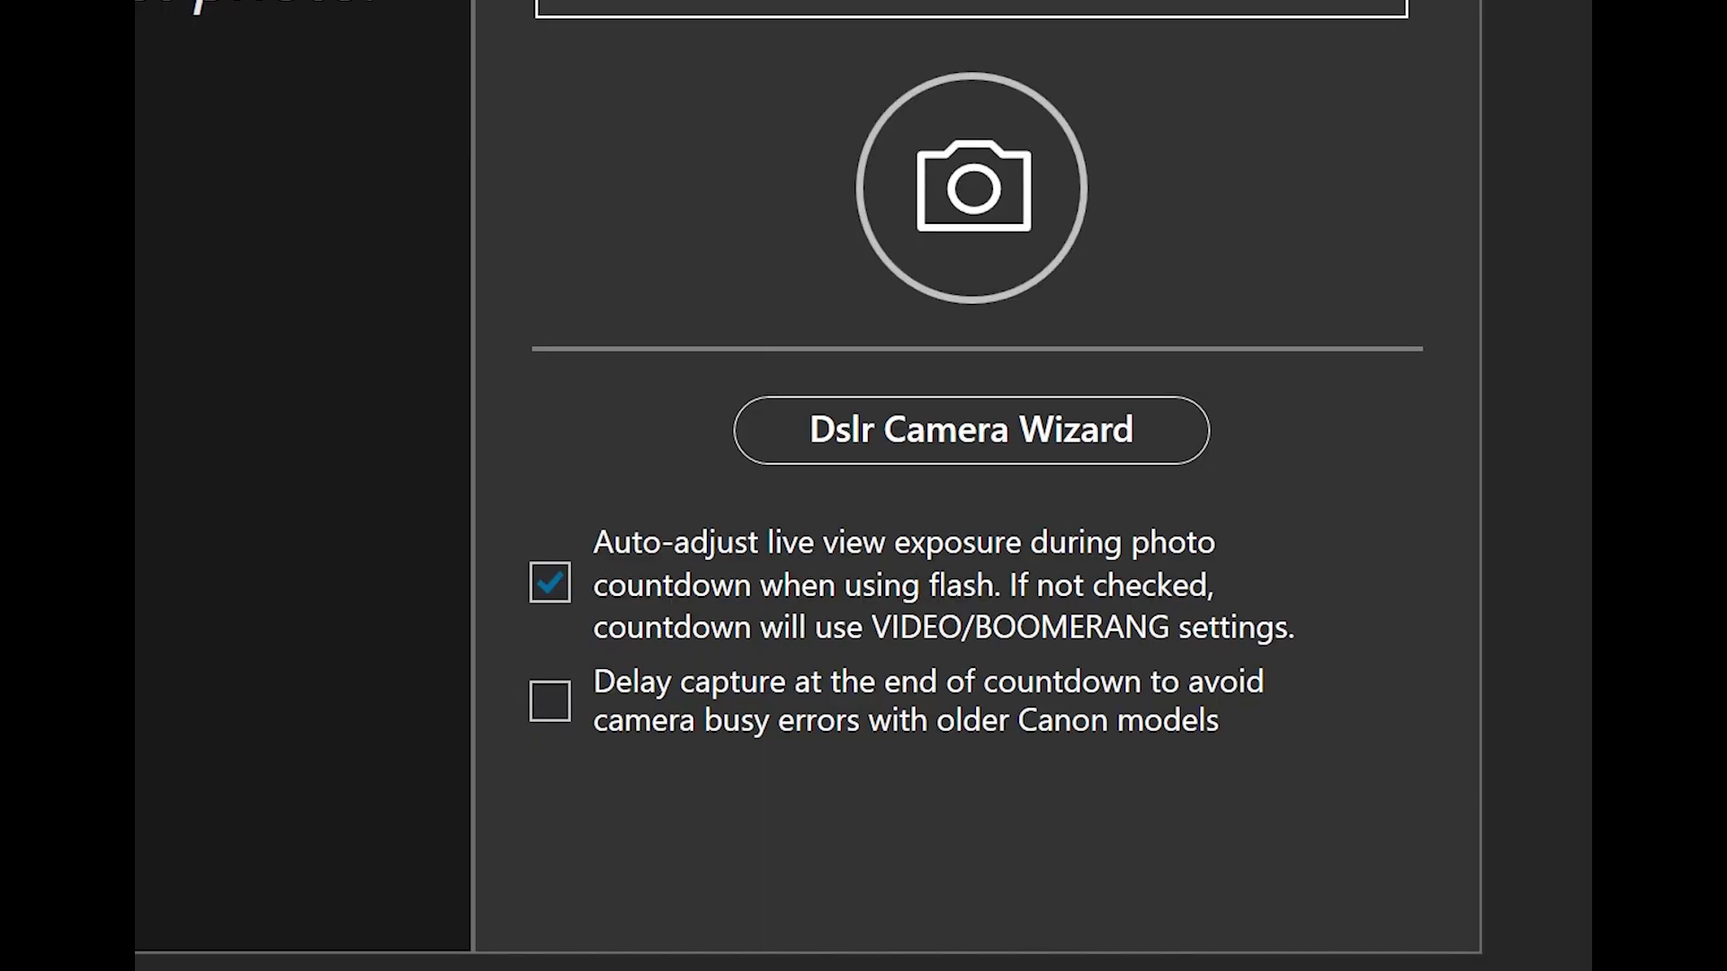
click(549, 583)
click(550, 583)
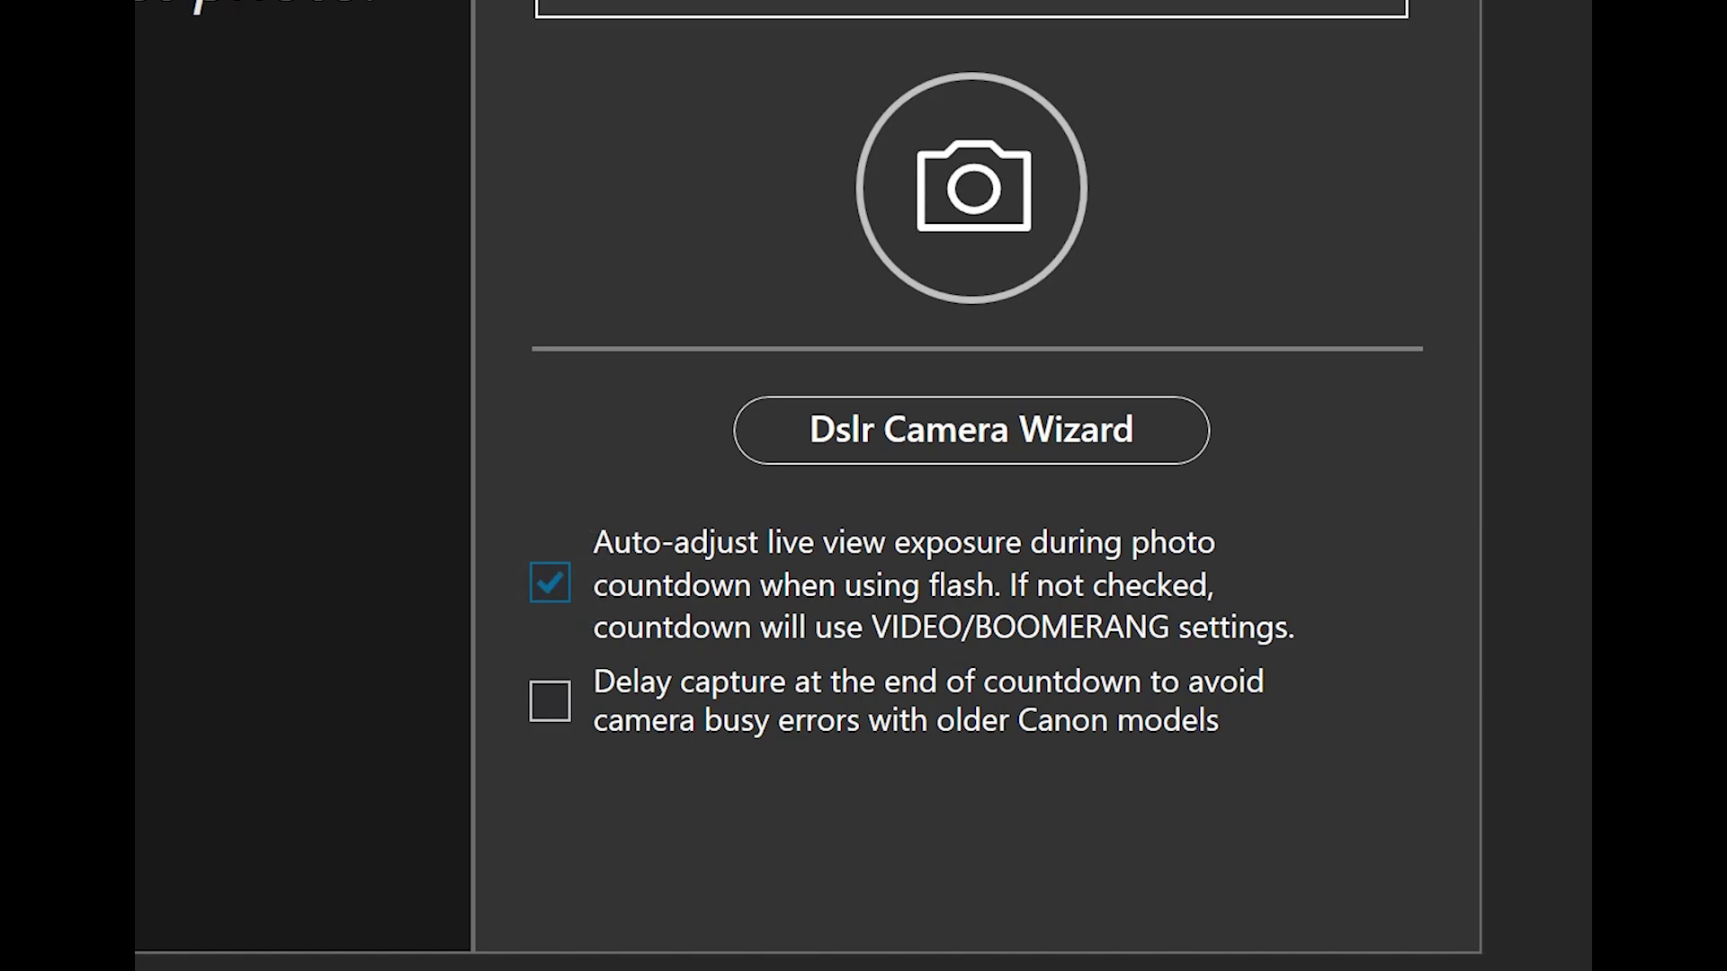